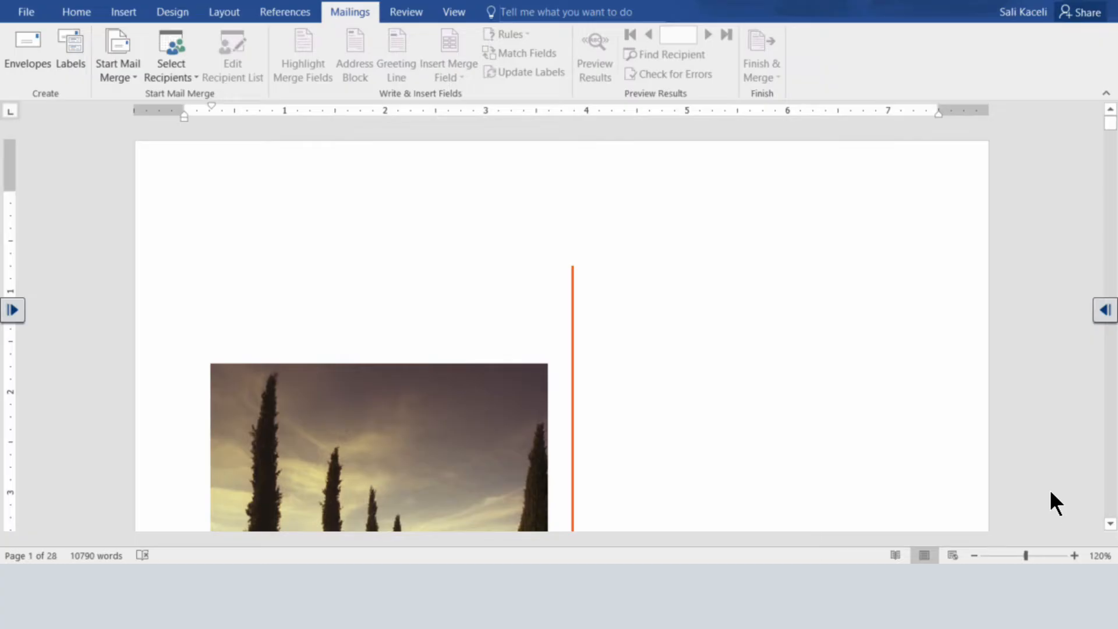
Insert a page break above the Contents heading and place the cursor on the new blank page before it.
{"action": "scroll", "coordinate": [602, 376], "scroll_direction": "down", "scroll_amount": 20}
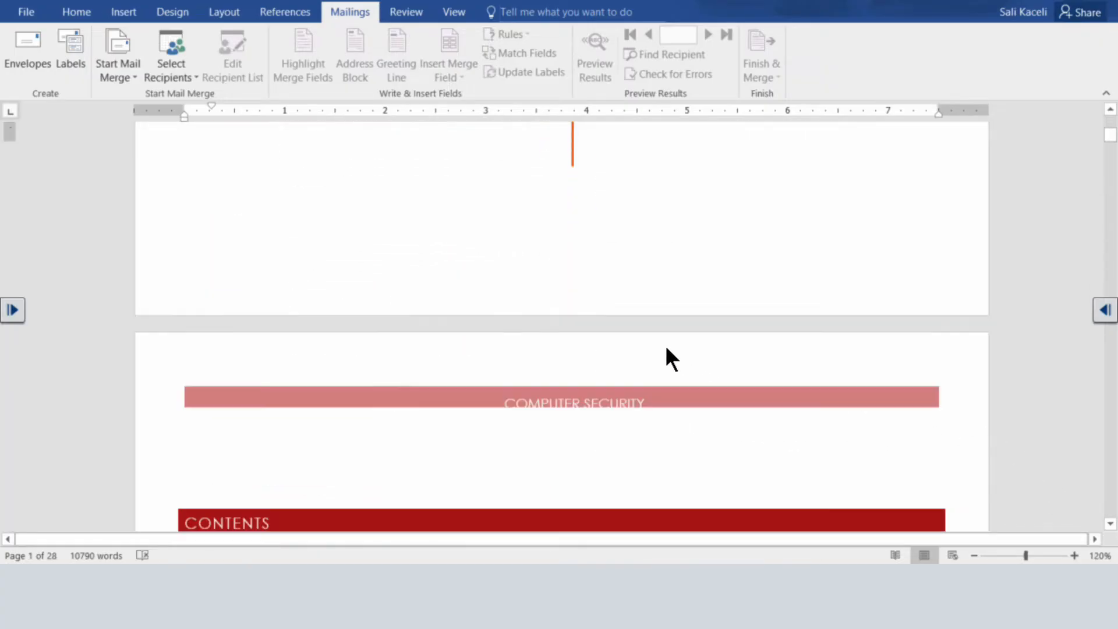
{"action": "scroll", "coordinate": [600, 356], "scroll_direction": "down", "scroll_amount": 7}
{"action": "scroll", "coordinate": [568, 361], "scroll_direction": "up", "scroll_amount": 10}
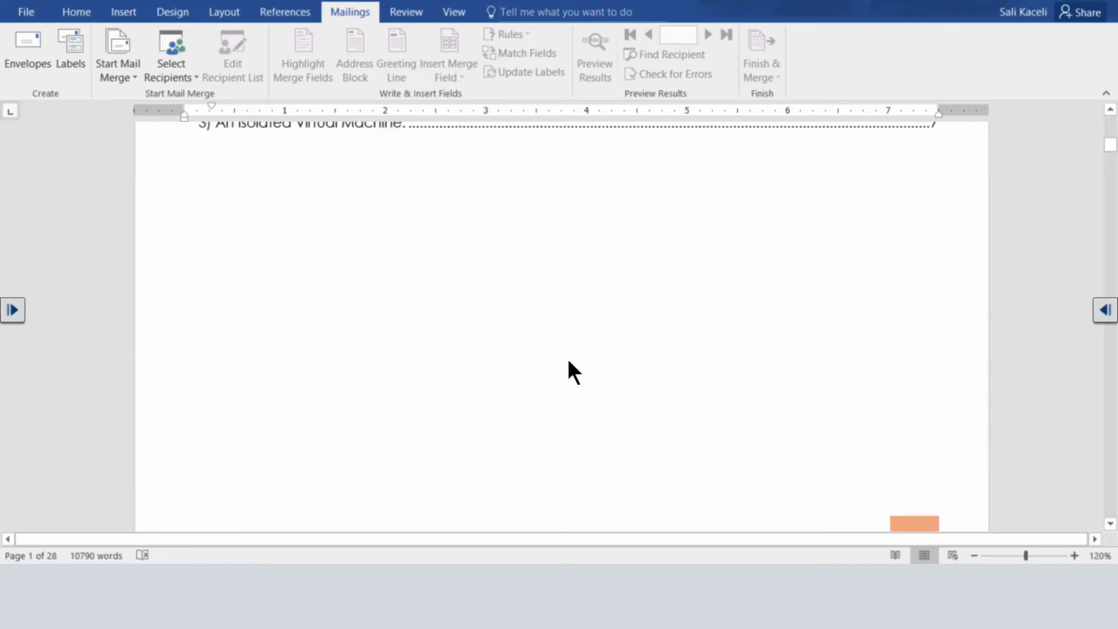
{"action": "scroll", "coordinate": [567, 358], "scroll_direction": "up", "scroll_amount": 10}
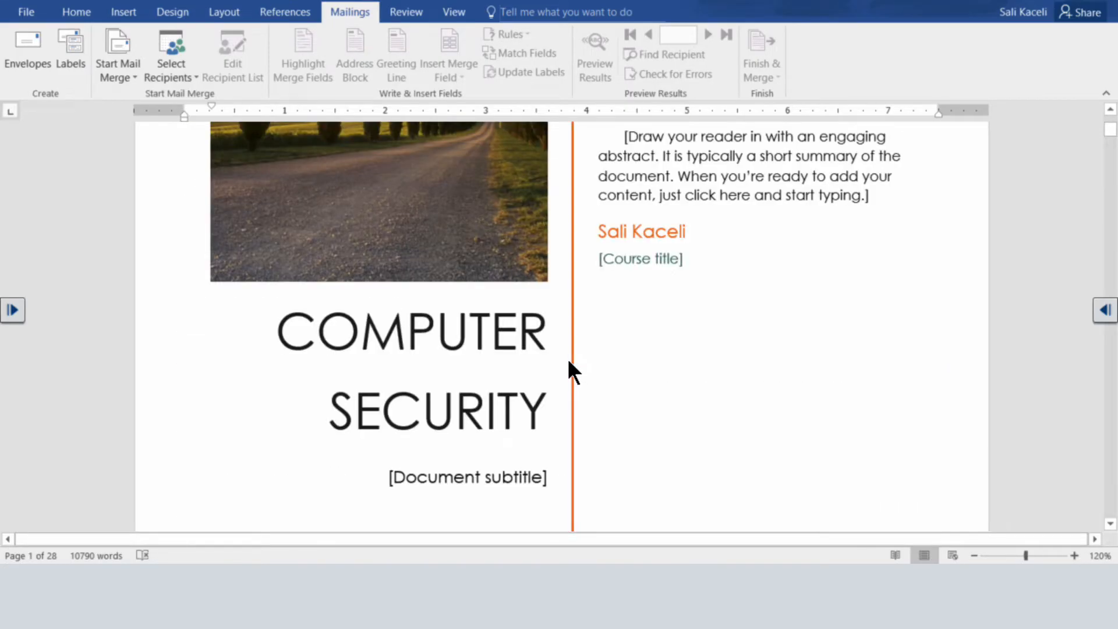
{"action": "scroll", "coordinate": [644, 286], "scroll_direction": "down", "scroll_amount": 3}
{"action": "scroll", "coordinate": [642, 281], "scroll_direction": "down", "scroll_amount": 5}
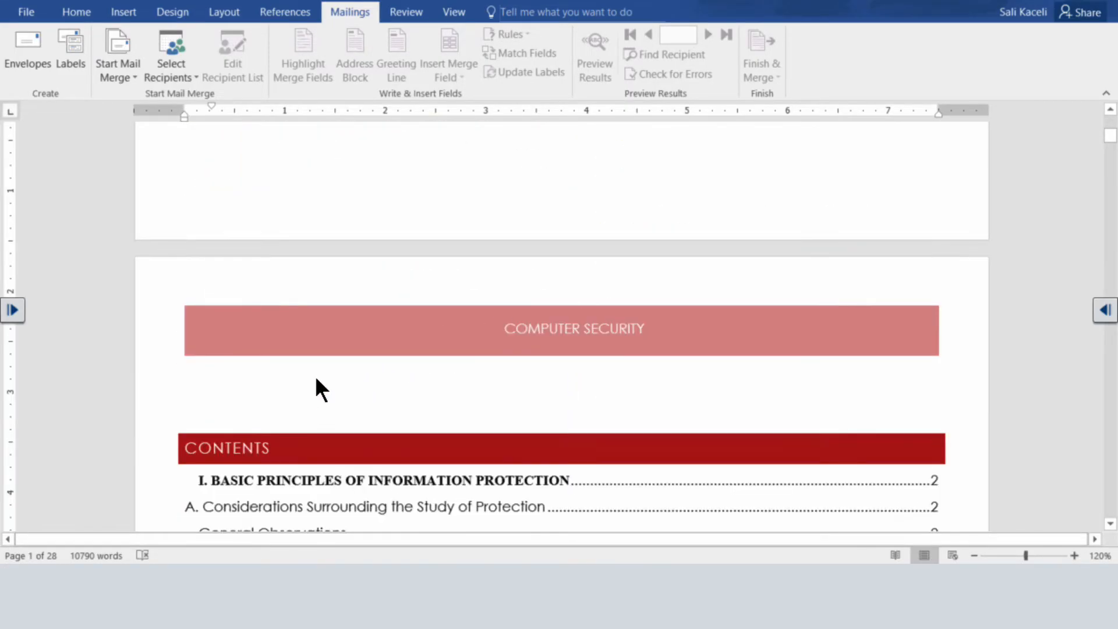
{"action": "left_click", "coordinate": [220, 402]}
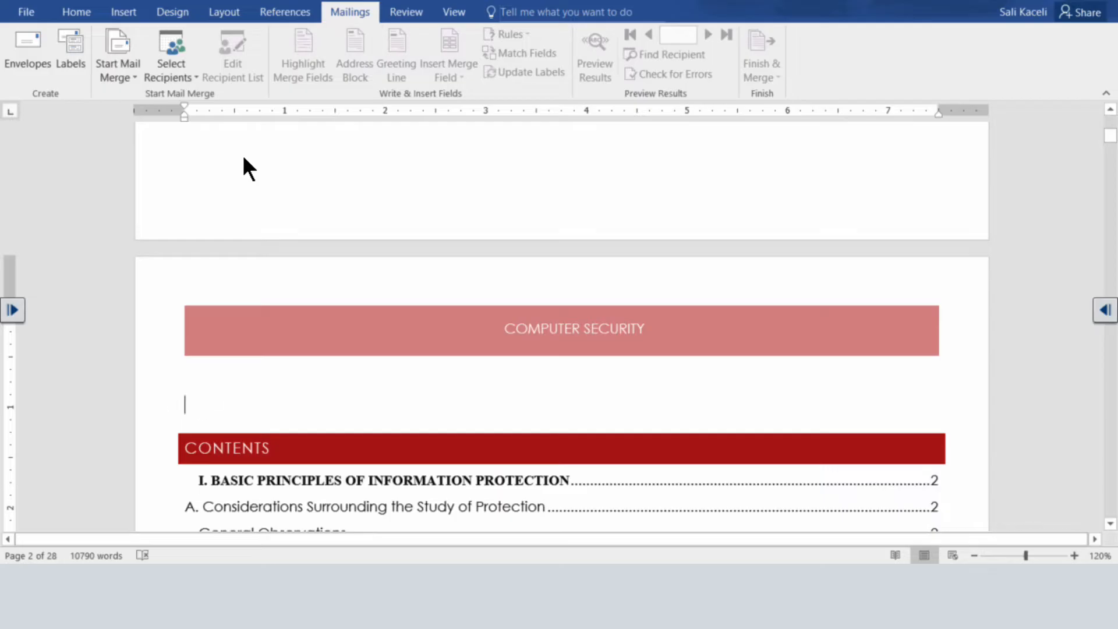
{"action": "left_click", "coordinate": [127, 12]}
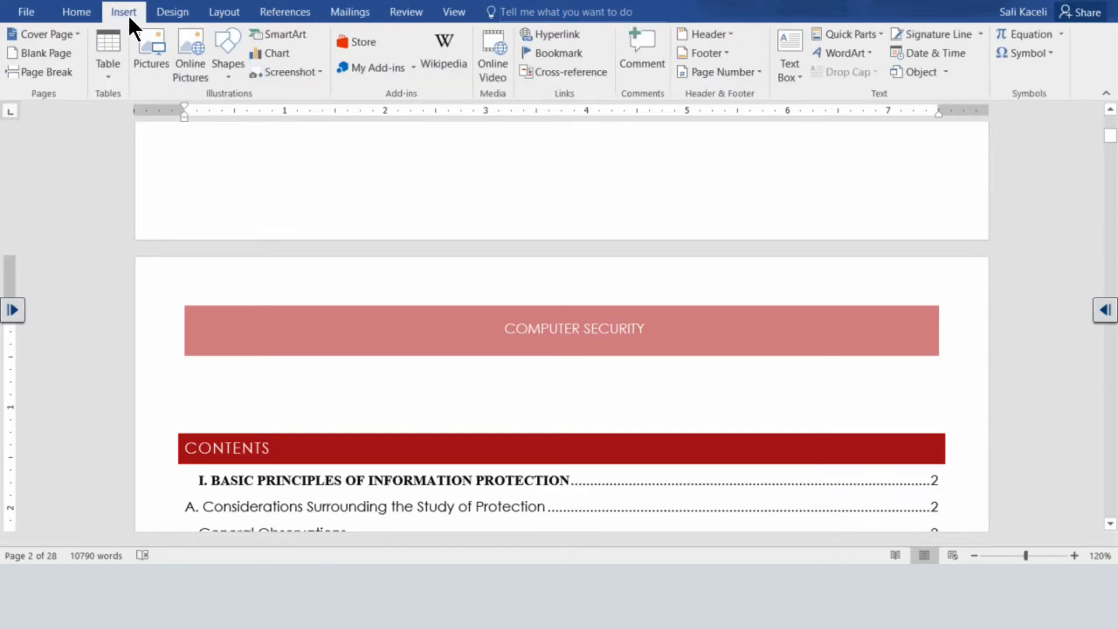
{"action": "left_click", "coordinate": [62, 74]}
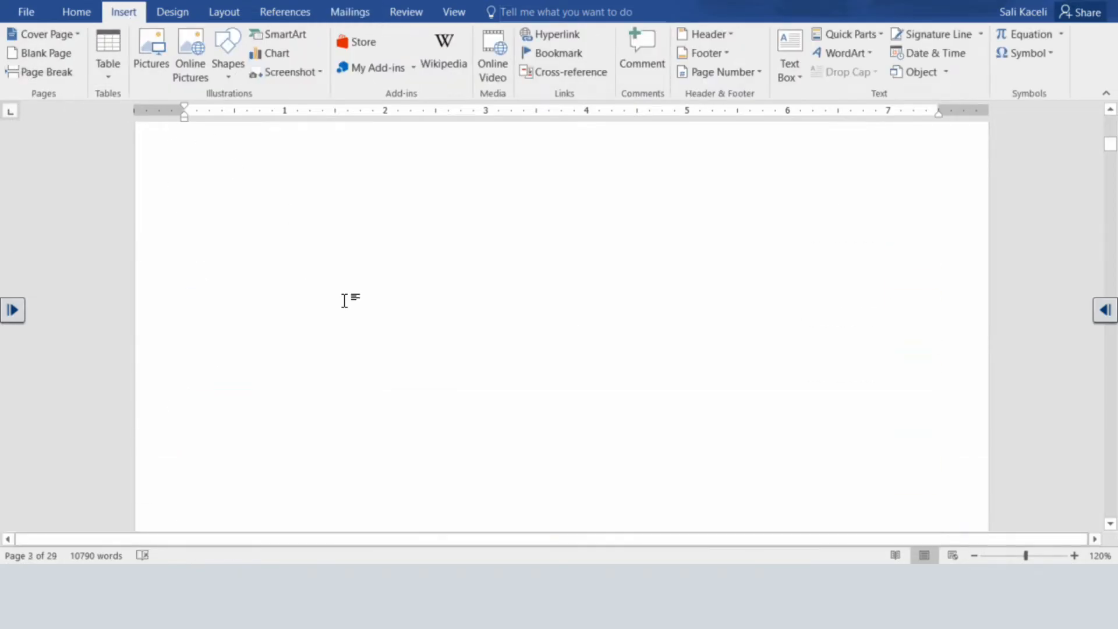
{"action": "scroll", "coordinate": [344, 301], "scroll_direction": "up", "scroll_amount": 4}
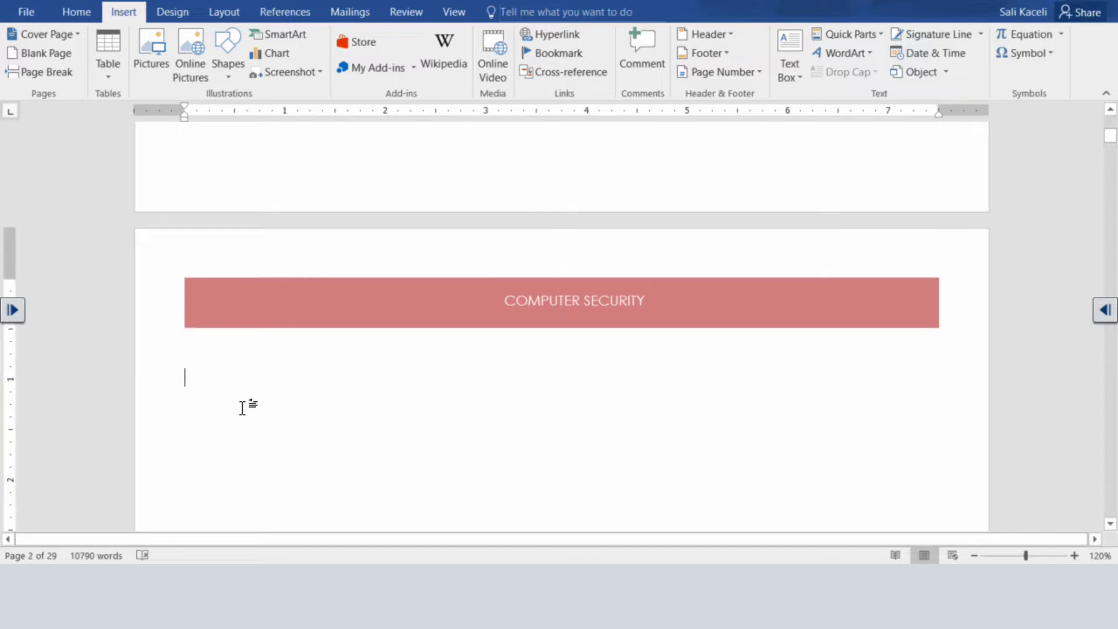
{"action": "left_click", "coordinate": [205, 386]}
{"action": "scroll", "coordinate": [209, 389], "scroll_direction": "down", "scroll_amount": 3}
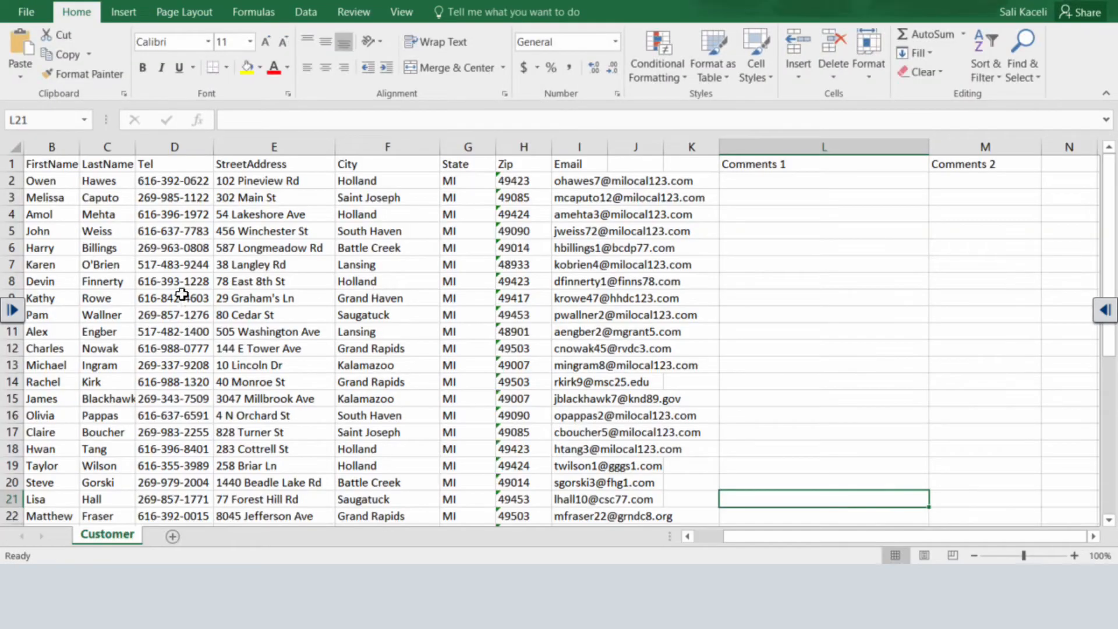
In Excel's Customer worksheet, examine the name, street address, city, zip, e-mail and comments columns.
{"action": "left_click", "coordinate": [48, 192]}
{"action": "left_click", "coordinate": [103, 184]}
{"action": "left_click", "coordinate": [274, 213]}
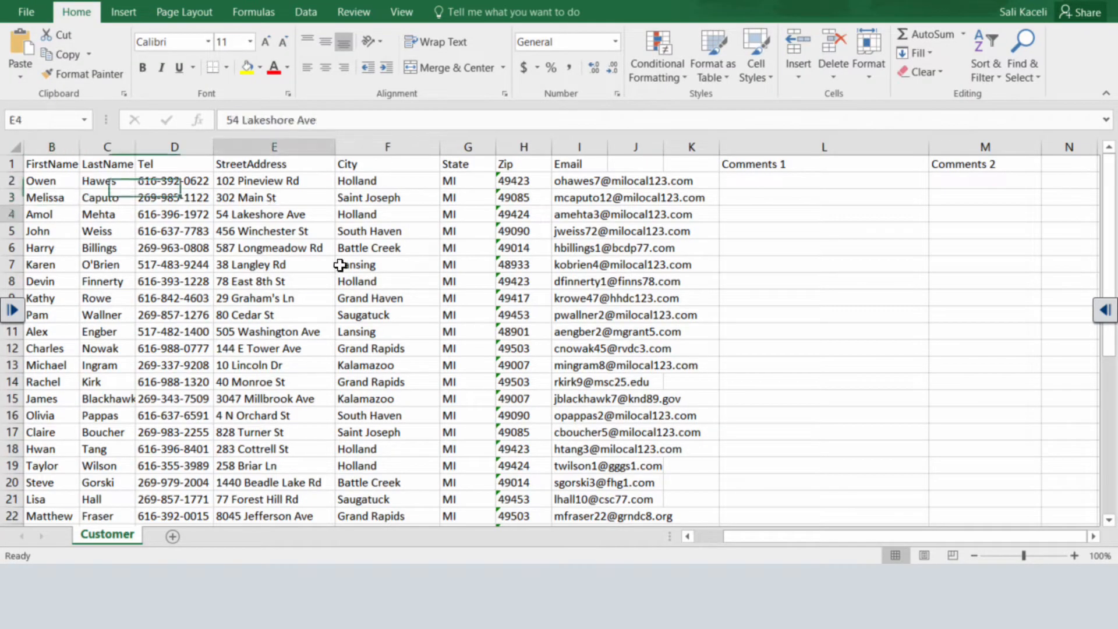
{"action": "left_click", "coordinate": [400, 211]}
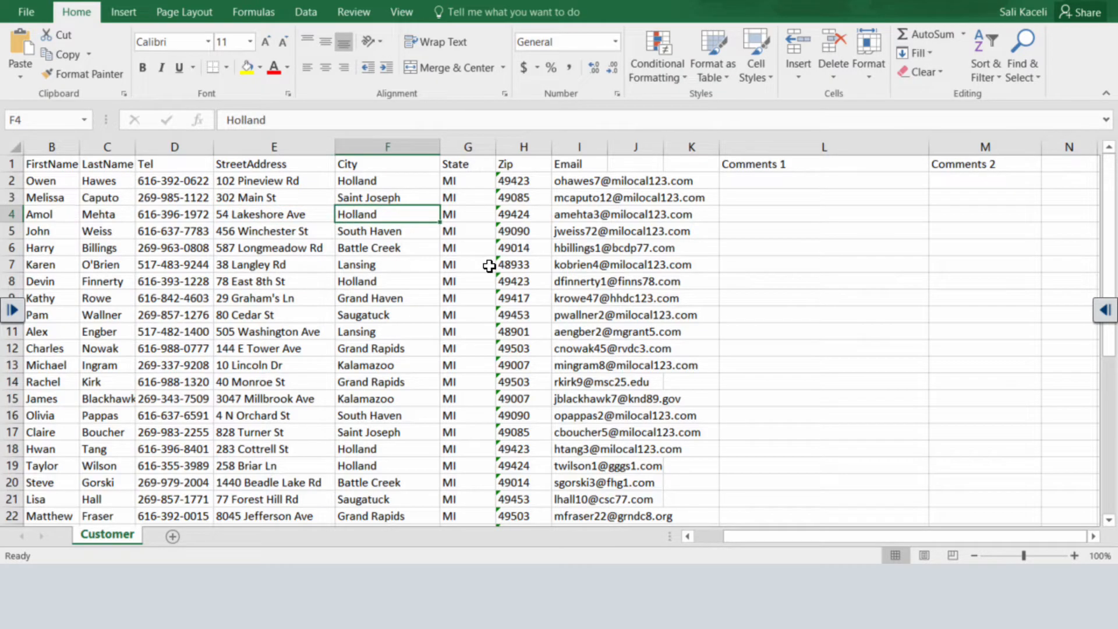
{"action": "left_click", "coordinate": [514, 216]}
{"action": "left_click", "coordinate": [619, 283]}
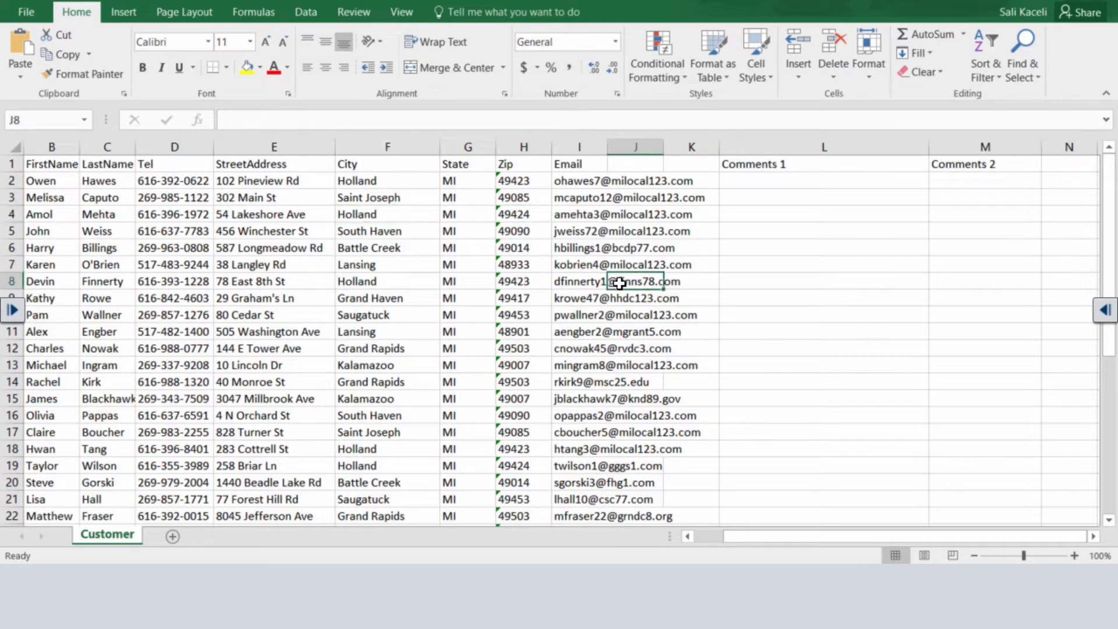
{"action": "left_click", "coordinate": [588, 249]}
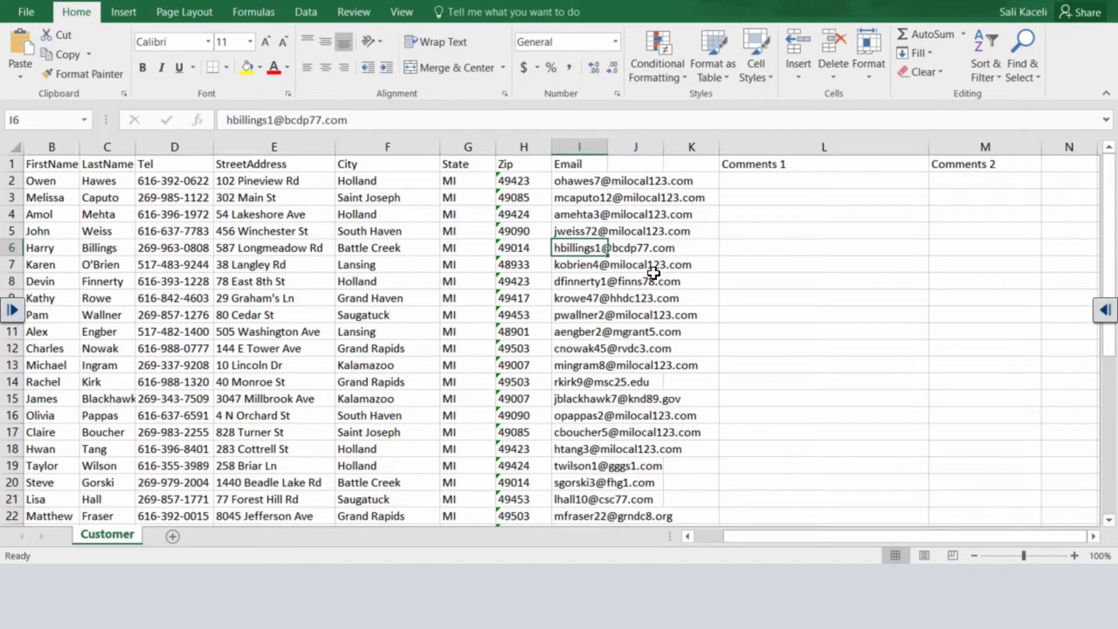
{"action": "left_click", "coordinate": [792, 182]}
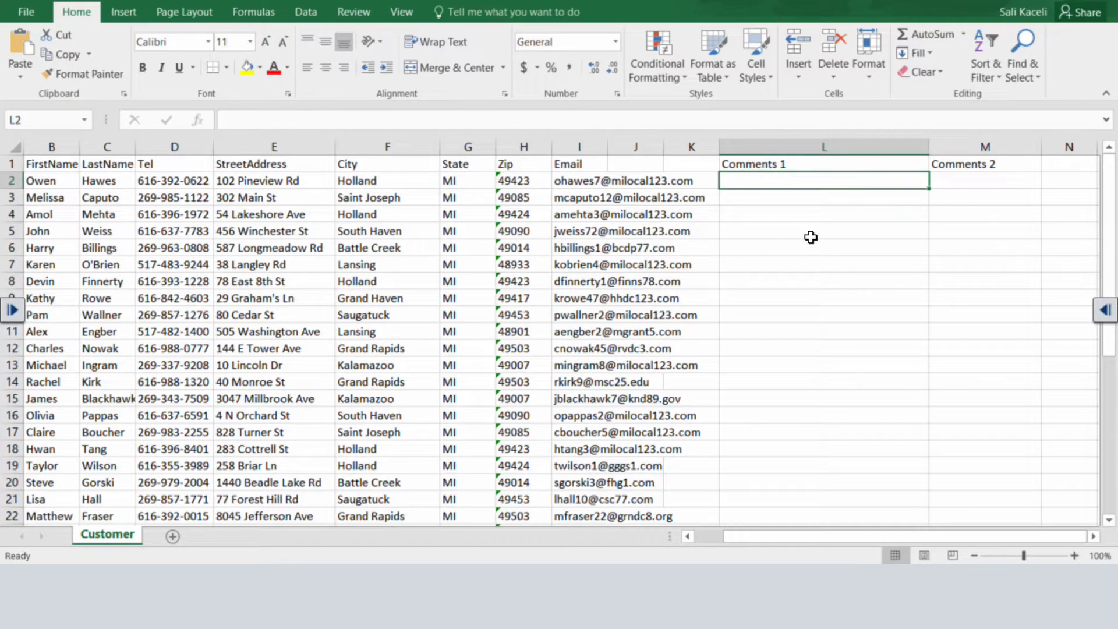
{"action": "left_click", "coordinate": [768, 197]}
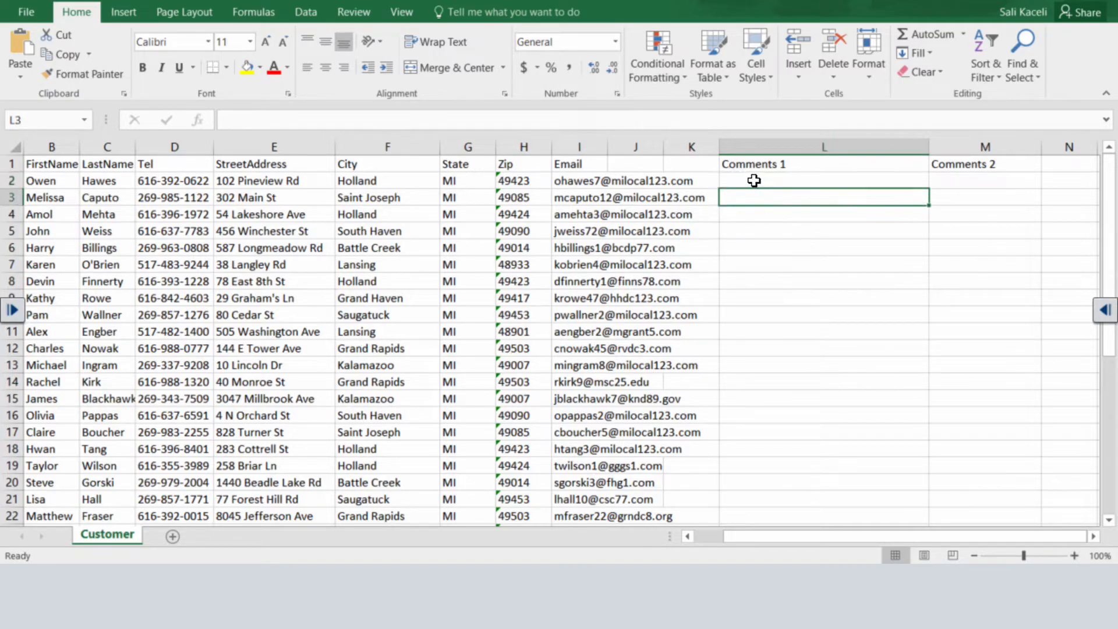
Enter "Thank you for your support so far." in L2 and "Your bill is past due. However here is the report." in L3.
{"action": "left_click", "coordinate": [754, 181]}
{"action": "type", "text": "Thank you for your support so far."}
{"action": "key", "text": "Return"}
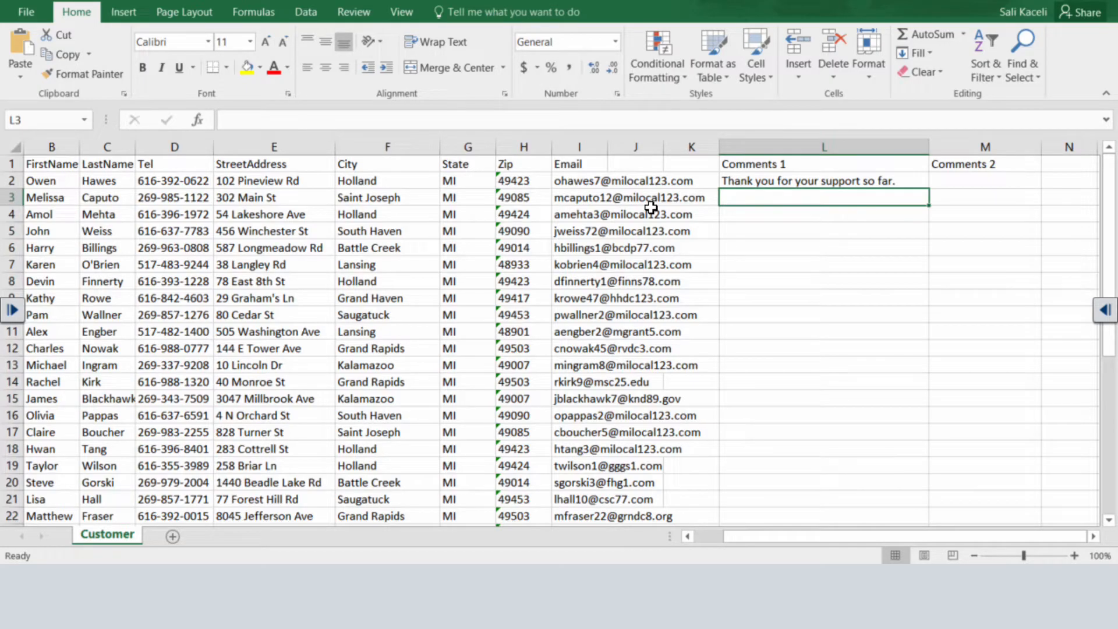
{"action": "type", "text": "Your bill is past due. However here is the report."}
{"action": "key", "text": "Return"}
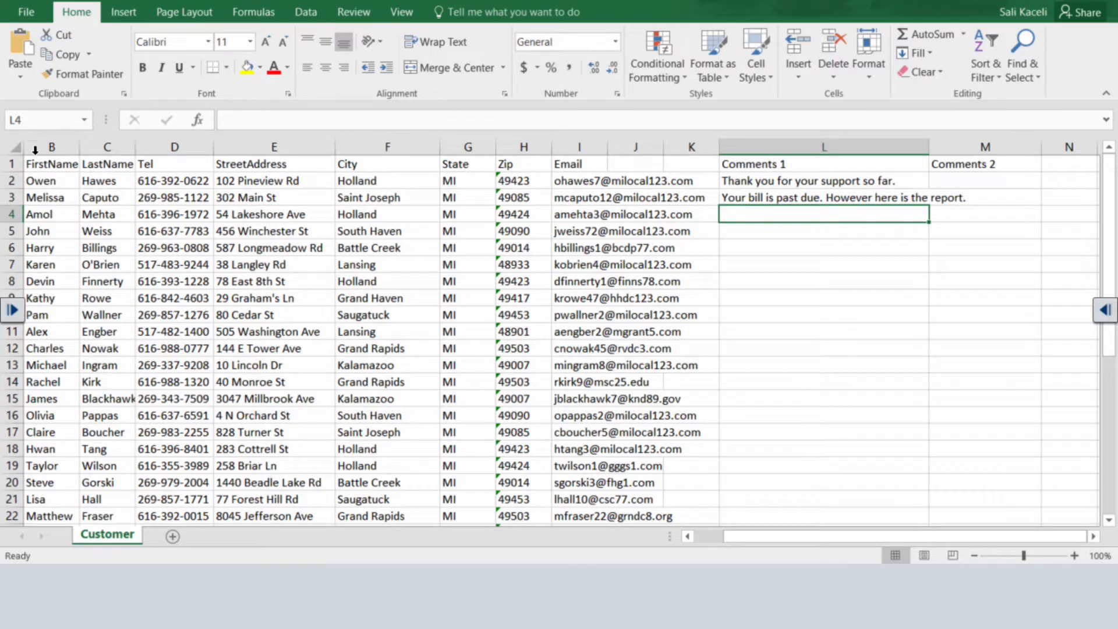
Review the header row of the customer list, from FirstName through City, State and Zip to Comments 1.
{"action": "key", "text": "ctrl+Home"}
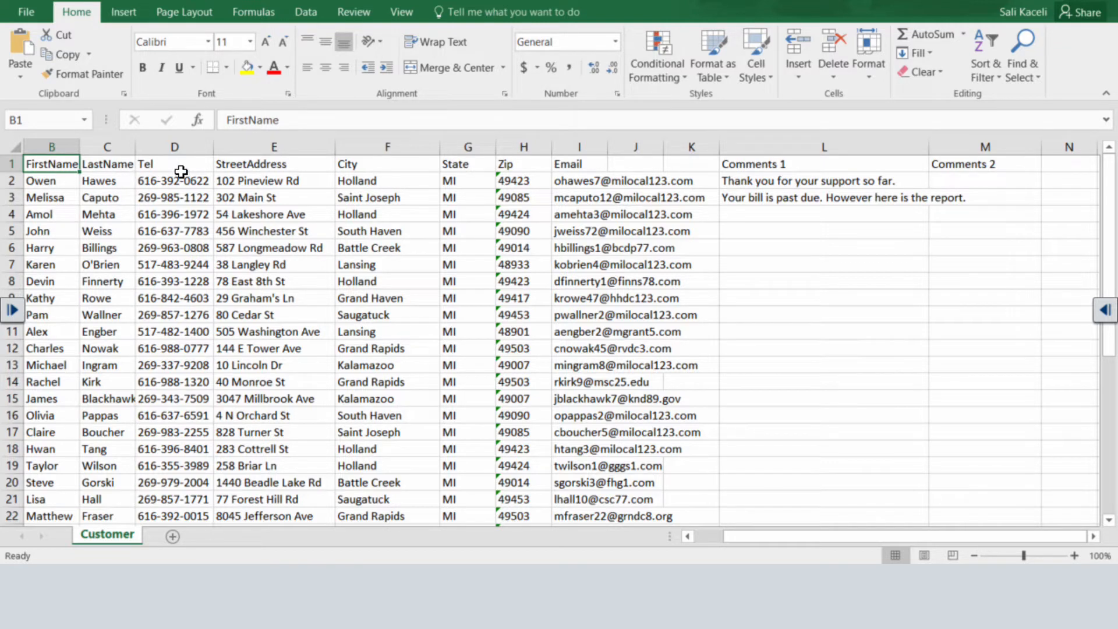
{"action": "left_click", "coordinate": [373, 166]}
{"action": "left_click", "coordinate": [452, 163]}
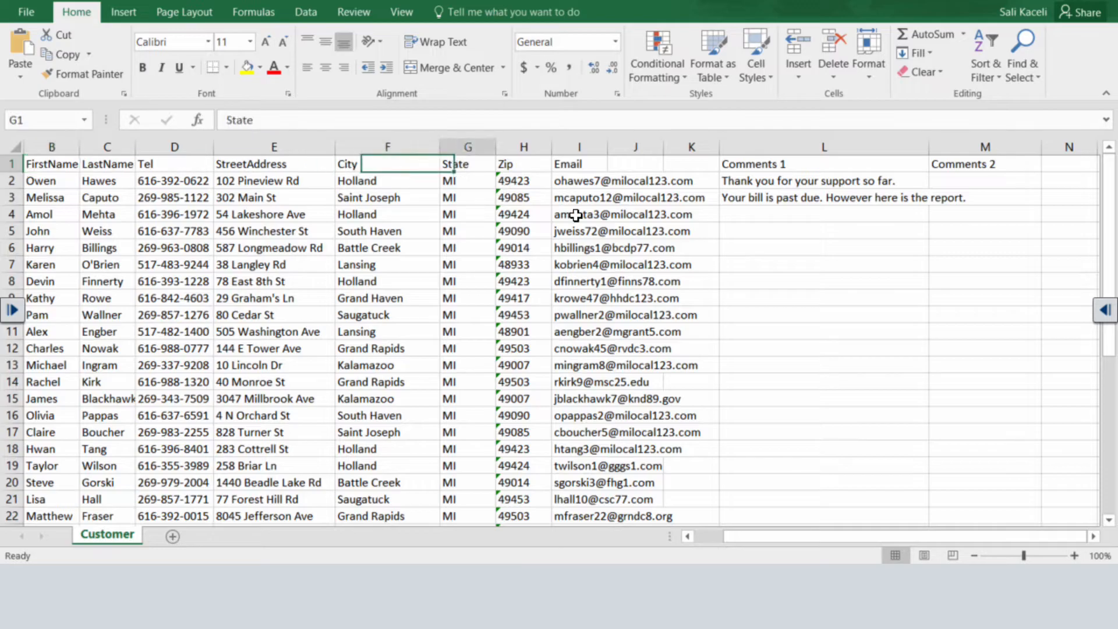
{"action": "left_click", "coordinate": [506, 166]}
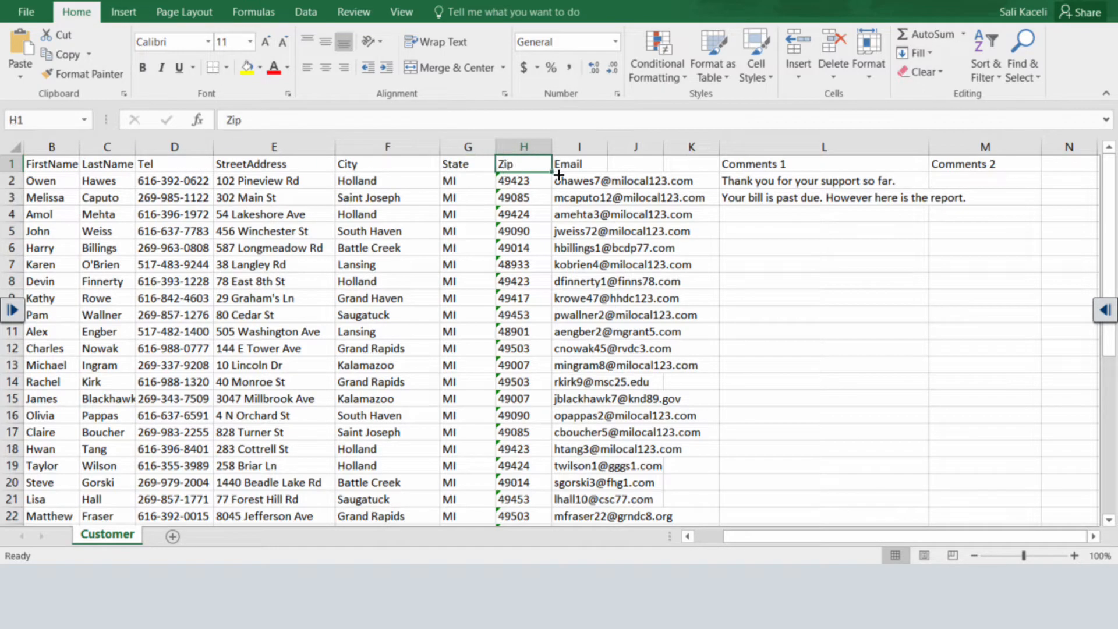
{"action": "left_click", "coordinate": [781, 170]}
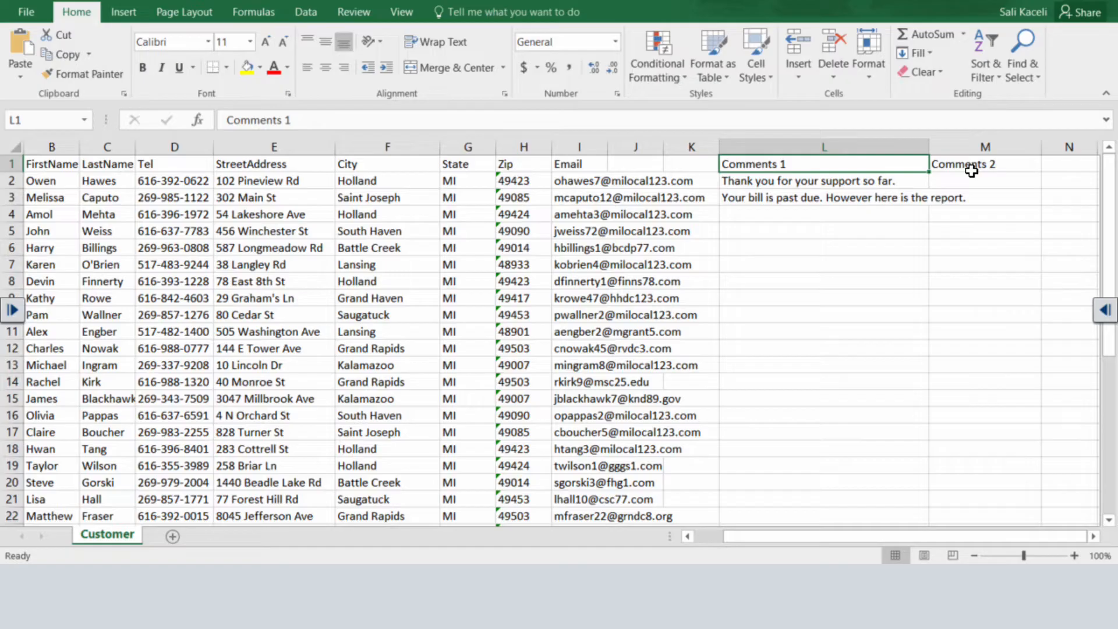
{"action": "left_click", "coordinate": [636, 231]}
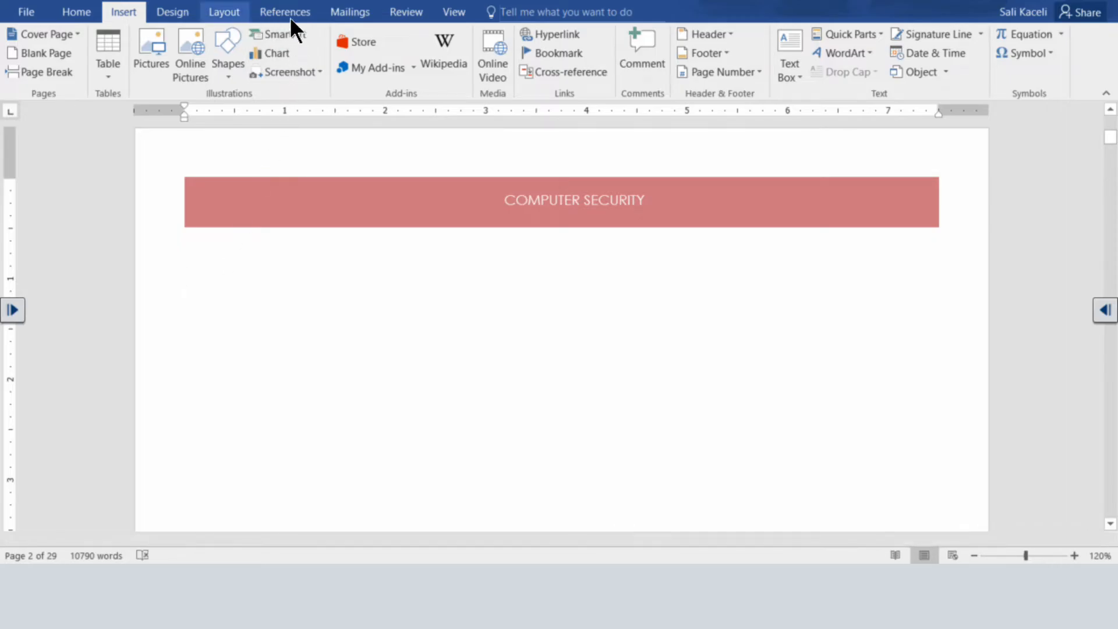
In the Word document, start the Step-by-Step Mail Merge Wizard for Letters, using the current document as the starting document.
{"action": "left_click", "coordinate": [352, 15]}
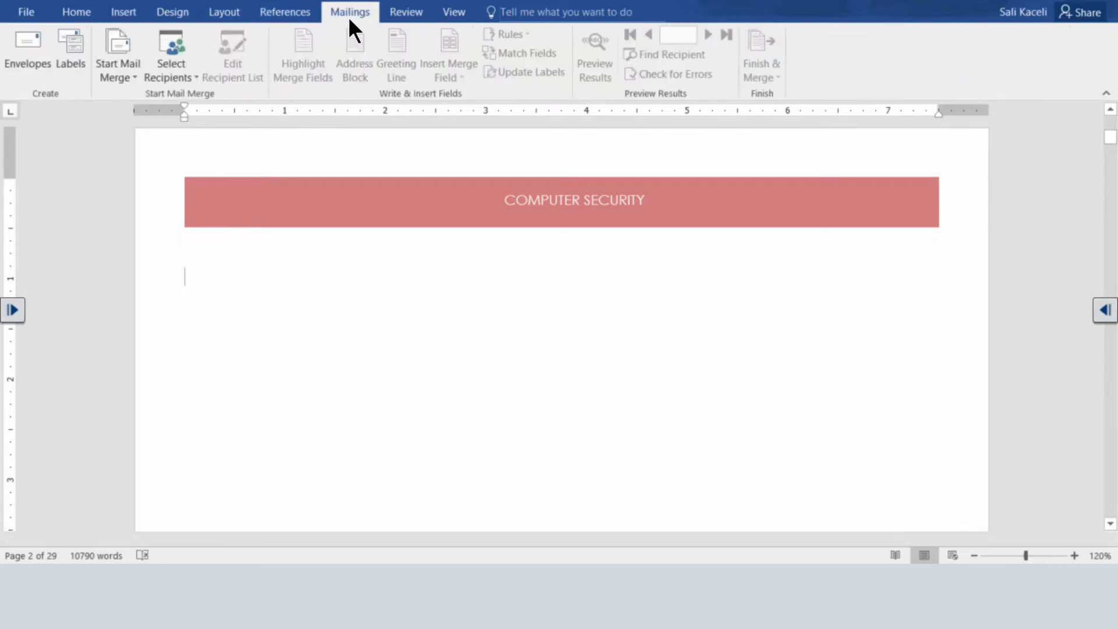
{"action": "left_click", "coordinate": [111, 75]}
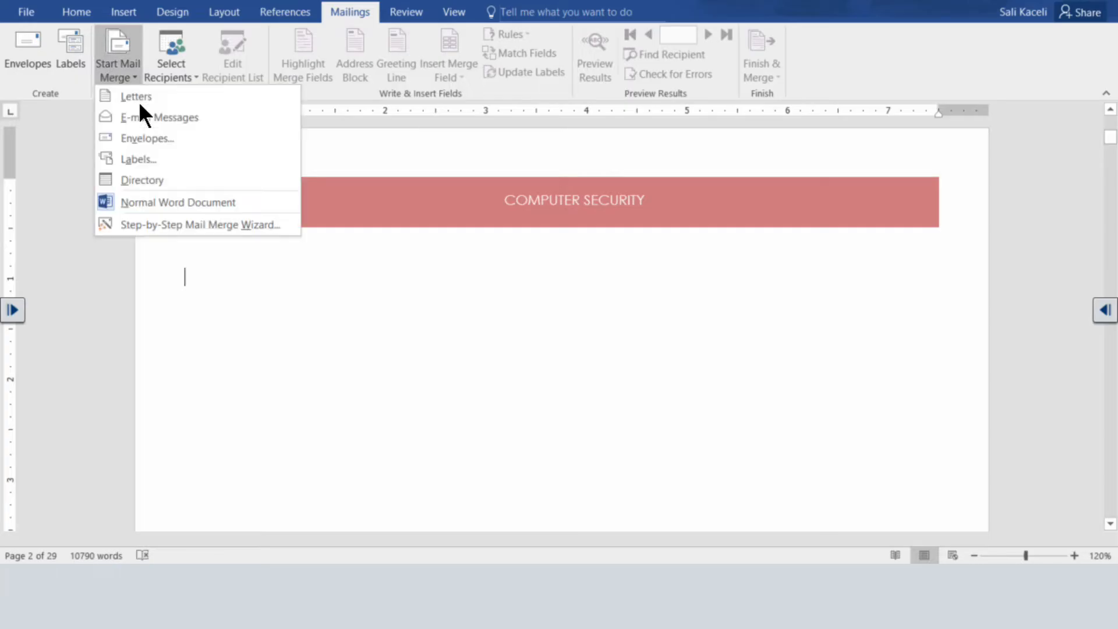
{"action": "left_click", "coordinate": [142, 224]}
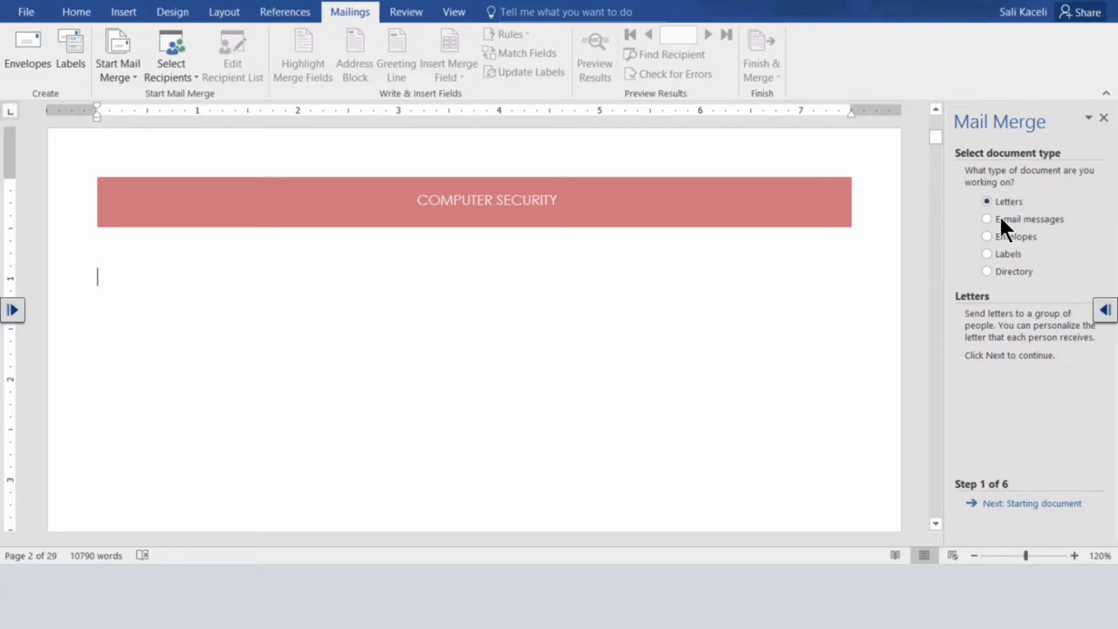
{"action": "left_click", "coordinate": [1014, 506]}
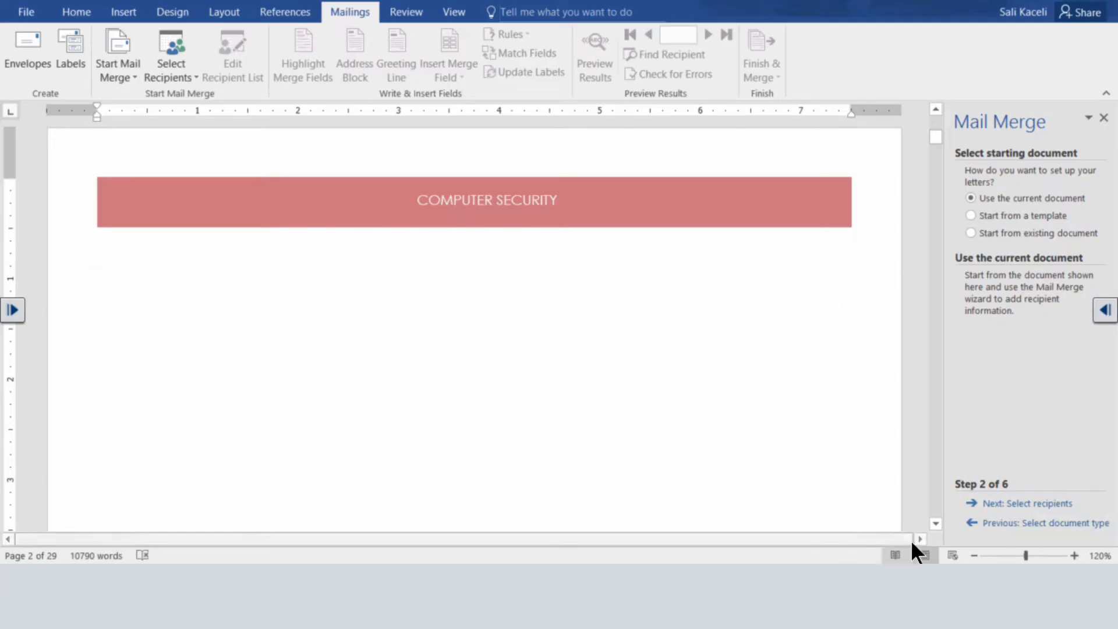
{"action": "left_click", "coordinate": [1013, 506]}
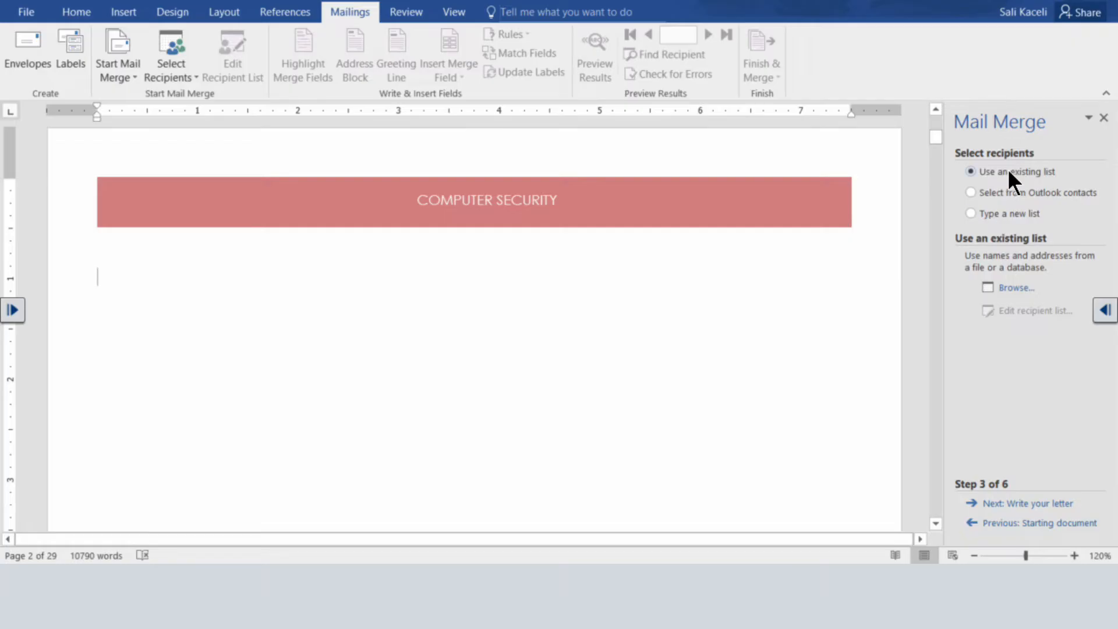
Load the existing recipient list "Customer List for Mail Merge" from the Word 2016 folder, using its Customer table with column headers.
{"action": "left_click", "coordinate": [1006, 291]}
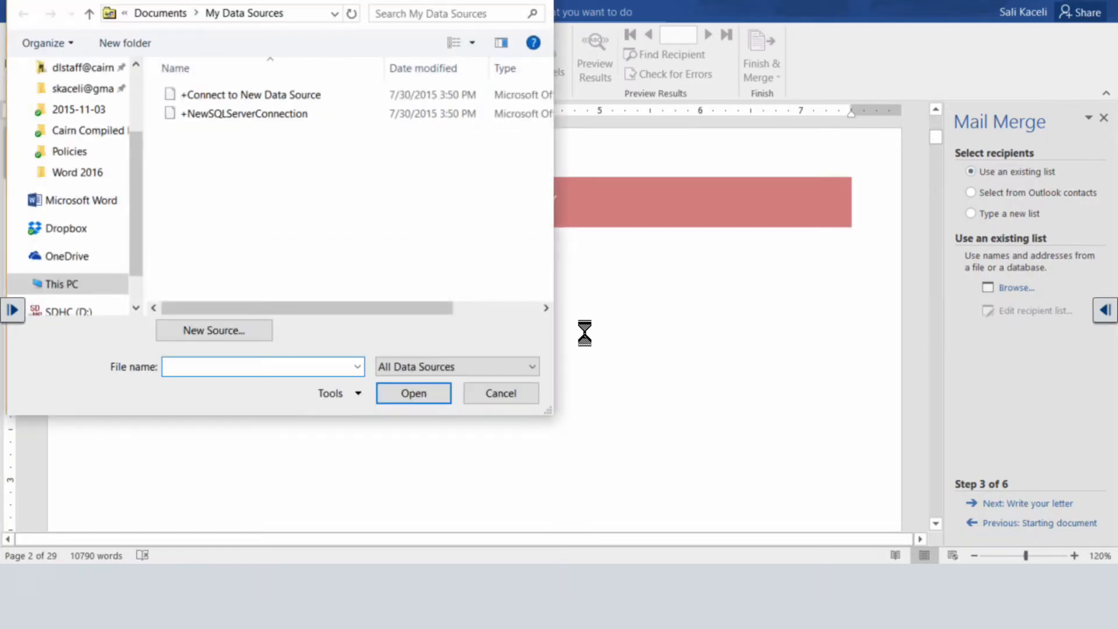
{"action": "left_click", "coordinate": [122, 172]}
{"action": "left_click", "coordinate": [253, 96]}
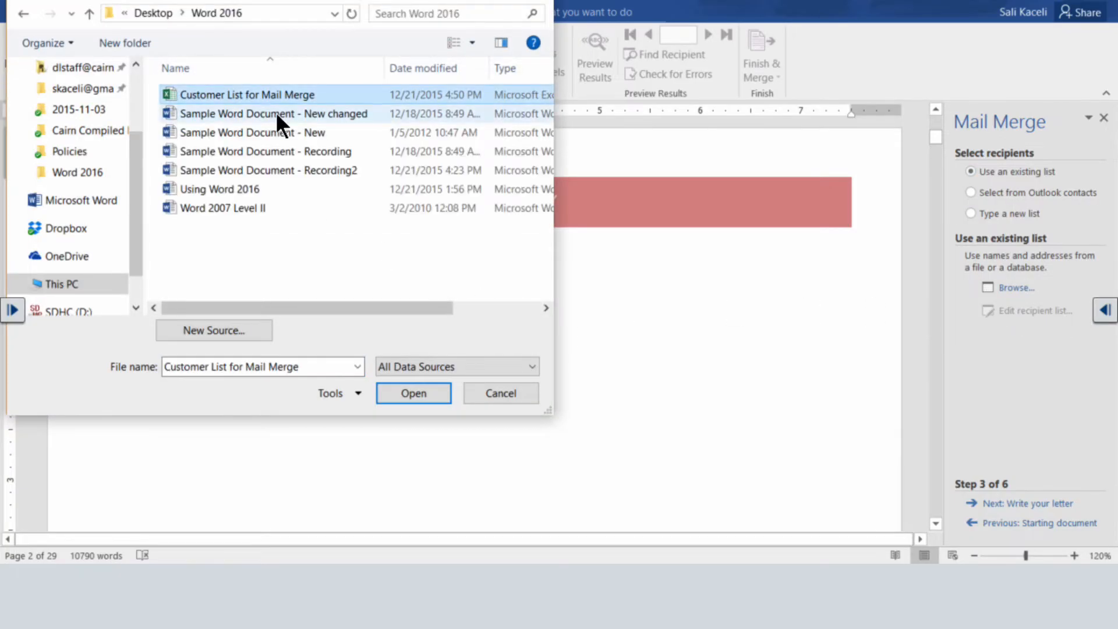
{"action": "left_click", "coordinate": [414, 393]}
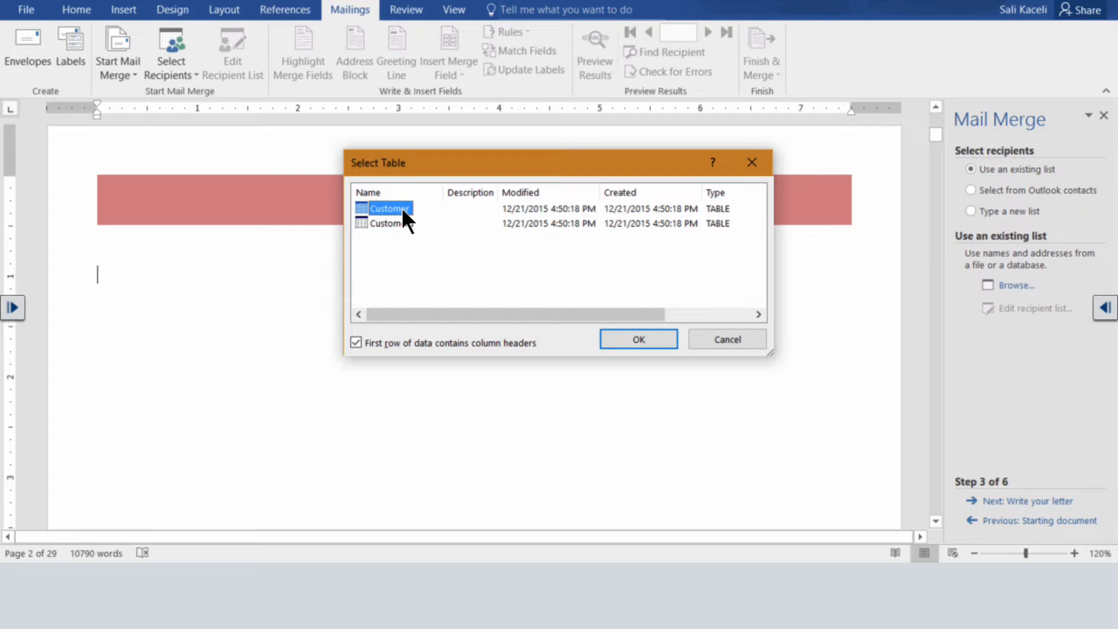
{"action": "left_click", "coordinate": [639, 340]}
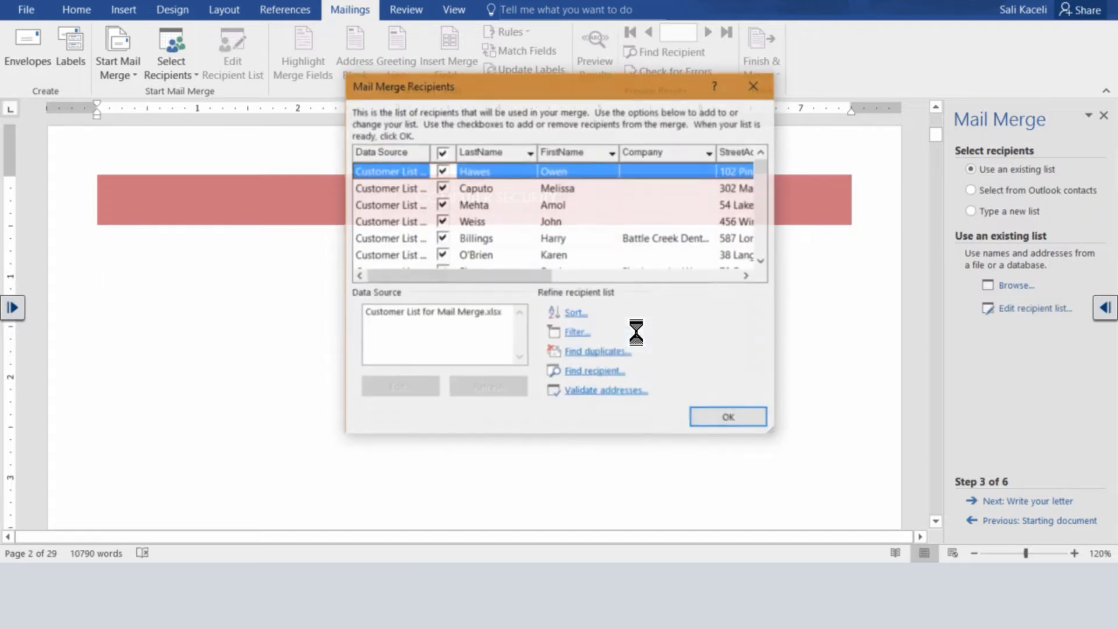
Look through the mail merge recipients and sort the list by FirstName in ascending order.
{"action": "scroll", "coordinate": [762, 261], "scroll_direction": "down", "scroll_amount": 3}
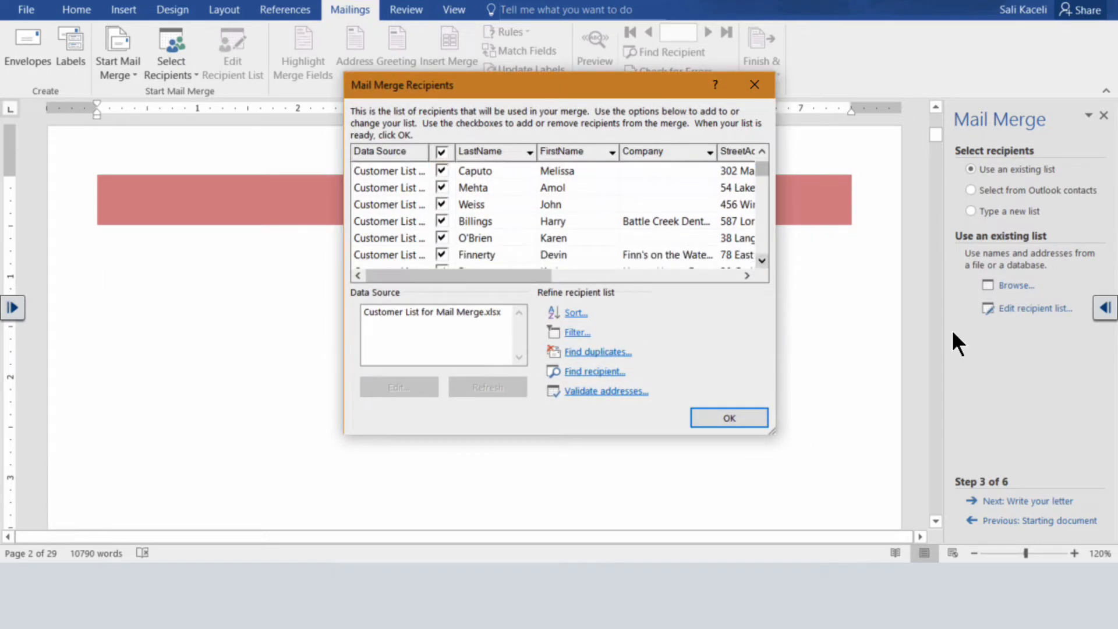
{"action": "scroll", "coordinate": [762, 261], "scroll_direction": "down", "scroll_amount": 4}
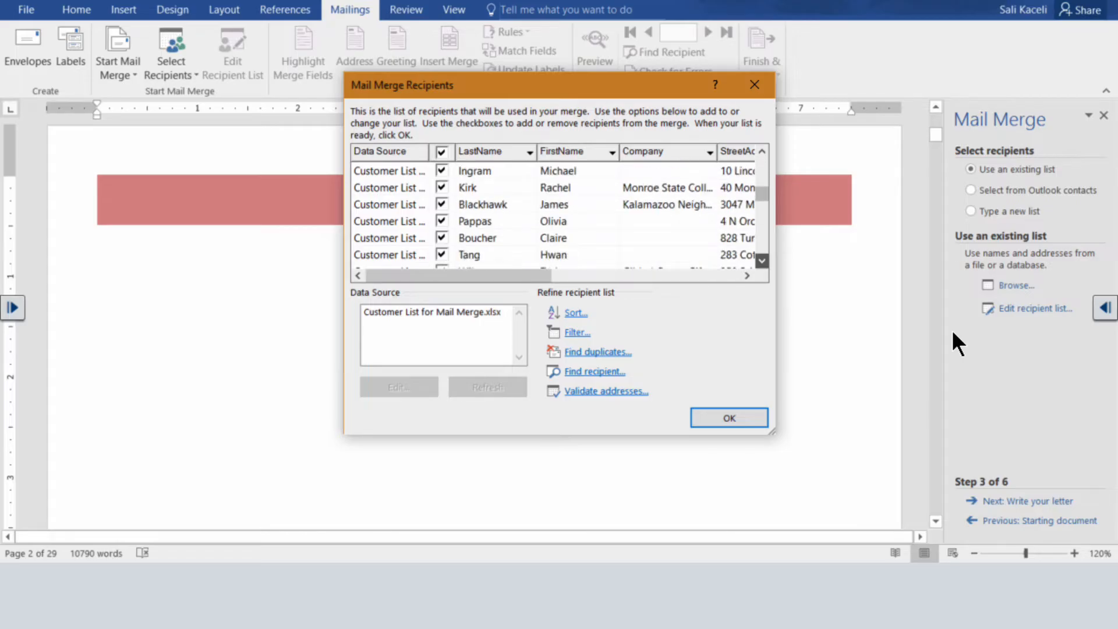
{"action": "left_click", "coordinate": [762, 261]}
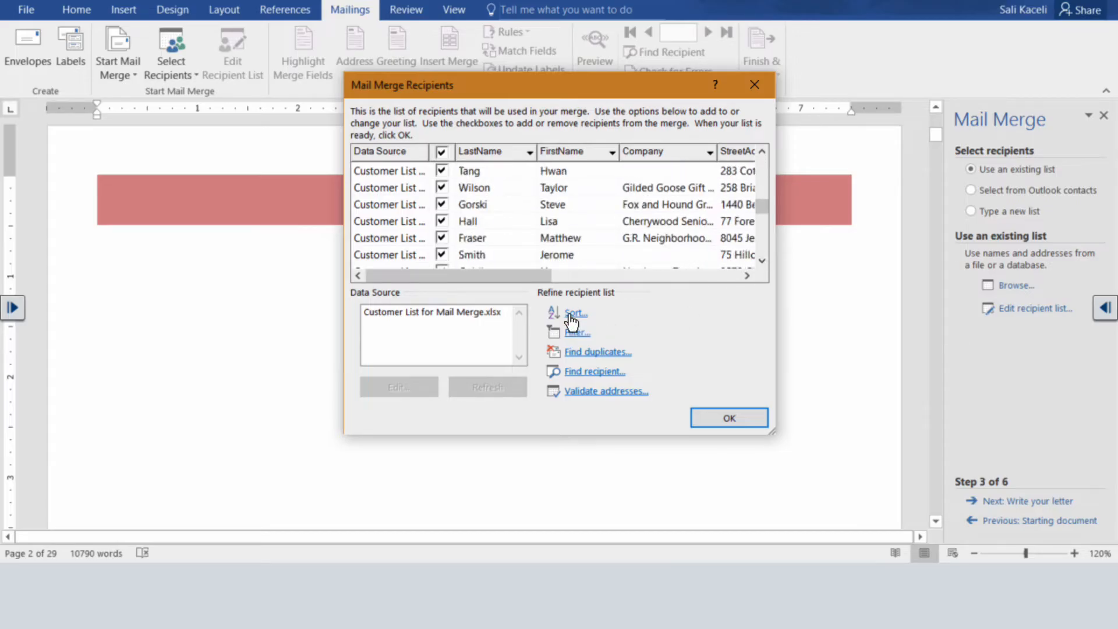
{"action": "left_click", "coordinate": [574, 313]}
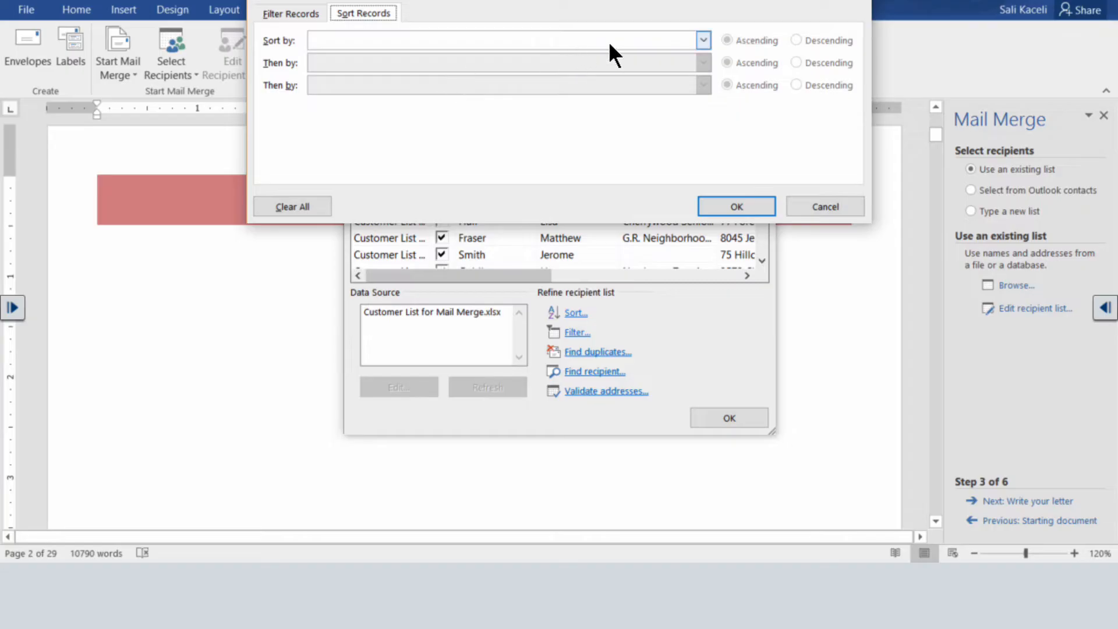
{"action": "left_click", "coordinate": [704, 41]}
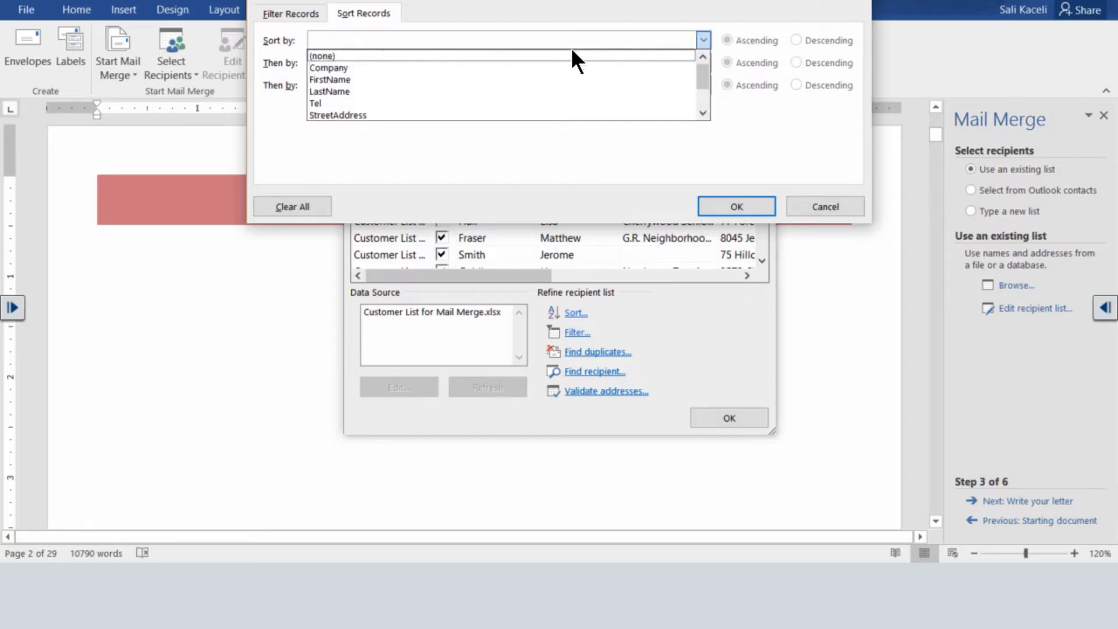
{"action": "left_click", "coordinate": [352, 80]}
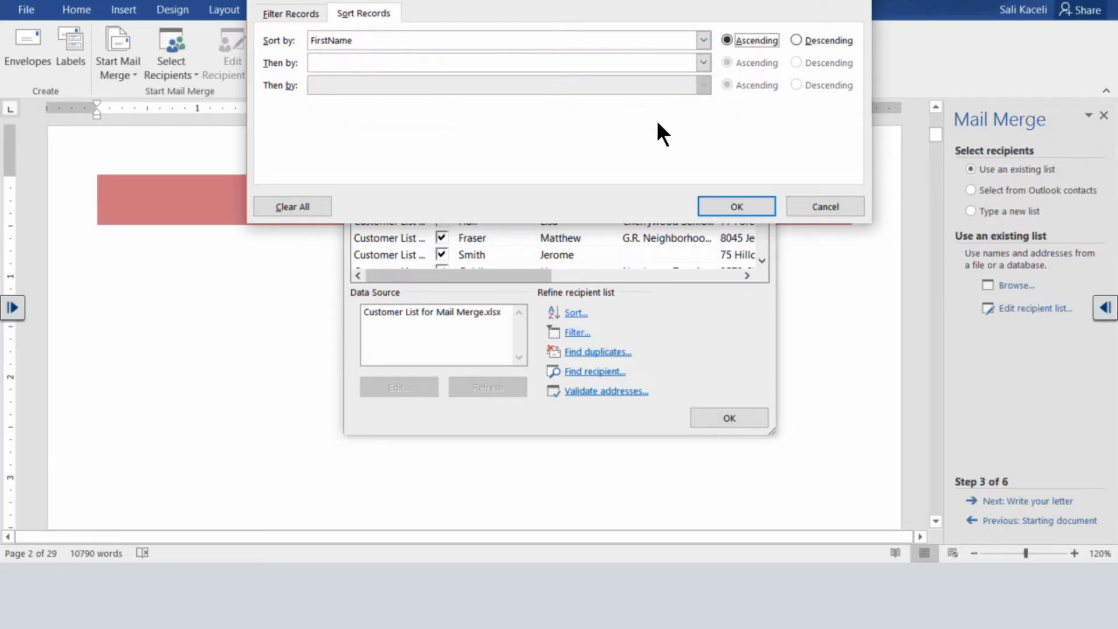
{"action": "left_click", "coordinate": [737, 207]}
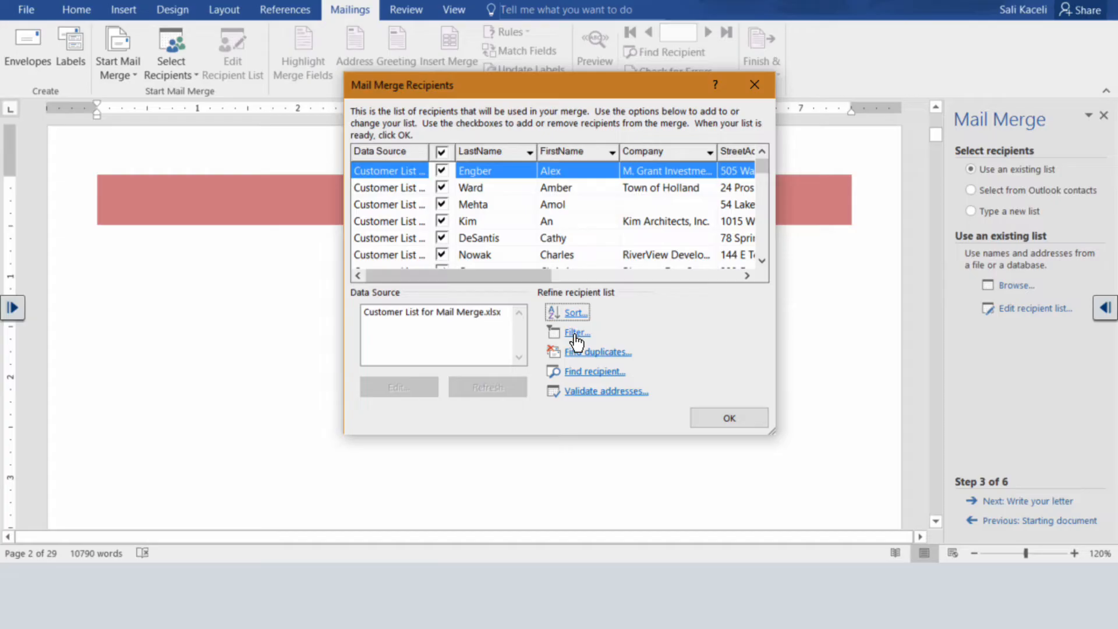
{"action": "left_click", "coordinate": [576, 333]}
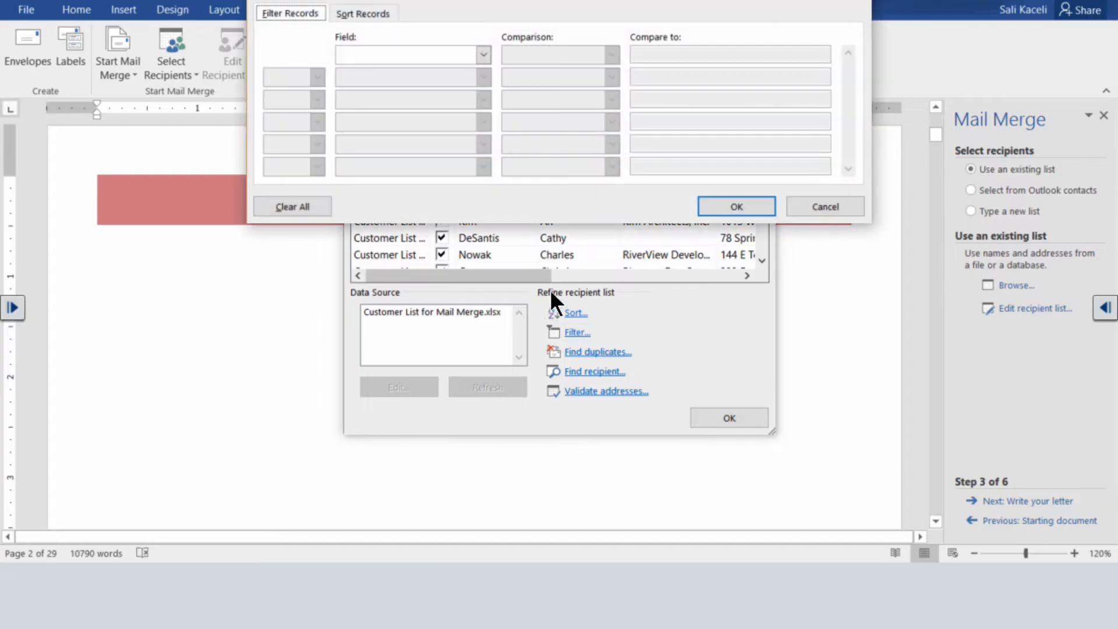
{"action": "left_click", "coordinate": [481, 55]}
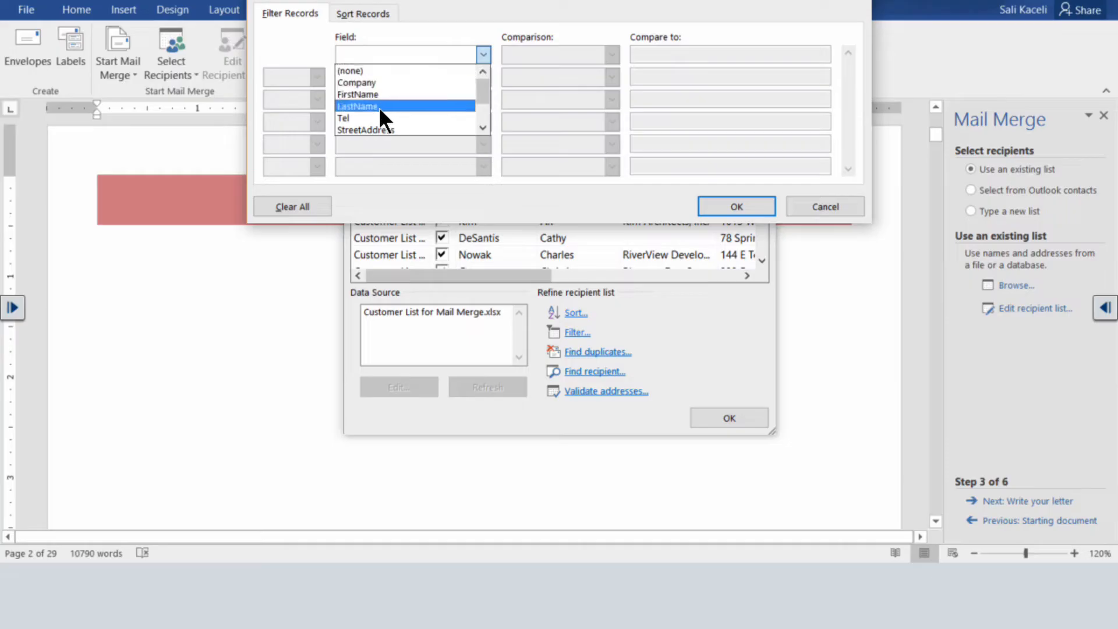
{"action": "left_click", "coordinate": [483, 128]}
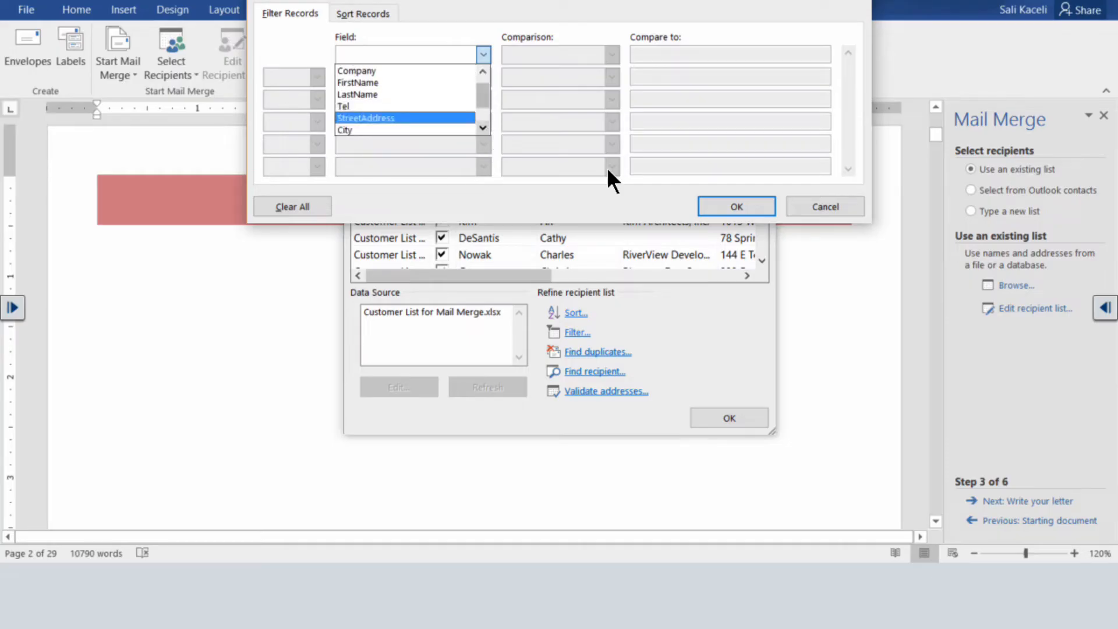
{"action": "left_click", "coordinate": [483, 128]}
{"action": "left_click", "coordinate": [483, 128]}
{"action": "left_click", "coordinate": [436, 131]}
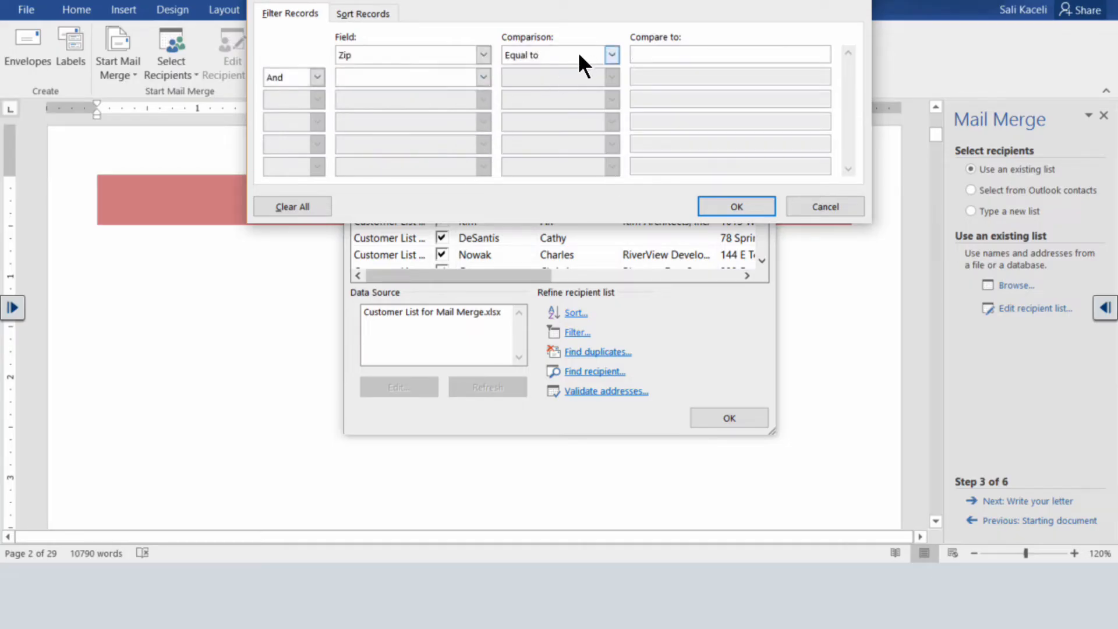
{"action": "left_click", "coordinate": [612, 55]}
{"action": "left_click", "coordinate": [456, 50]}
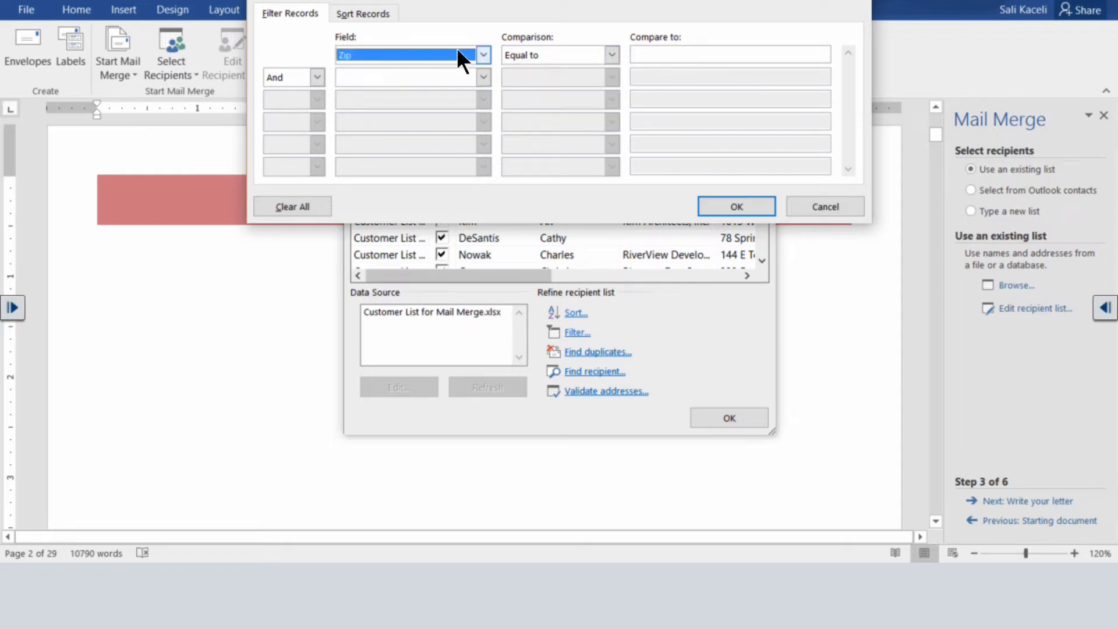
{"action": "left_click", "coordinate": [822, 209]}
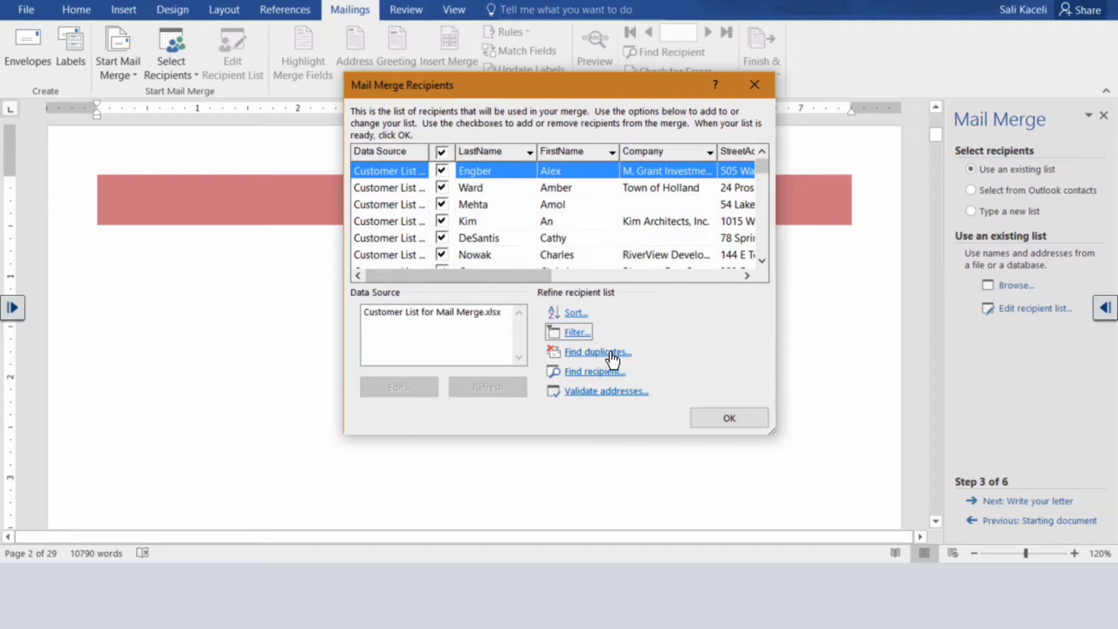
Accept the recipient list and begin writing the letter with the greeting "Dear «FirstName»," using the FirstName merge field.
{"action": "left_click", "coordinate": [721, 418]}
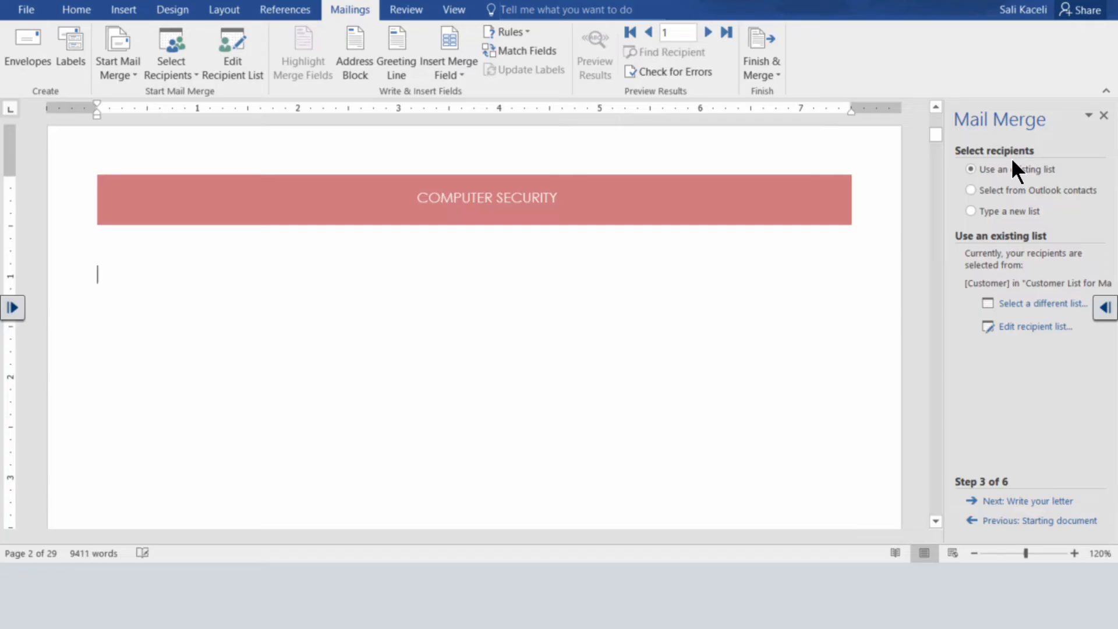
{"action": "left_click", "coordinate": [1028, 501]}
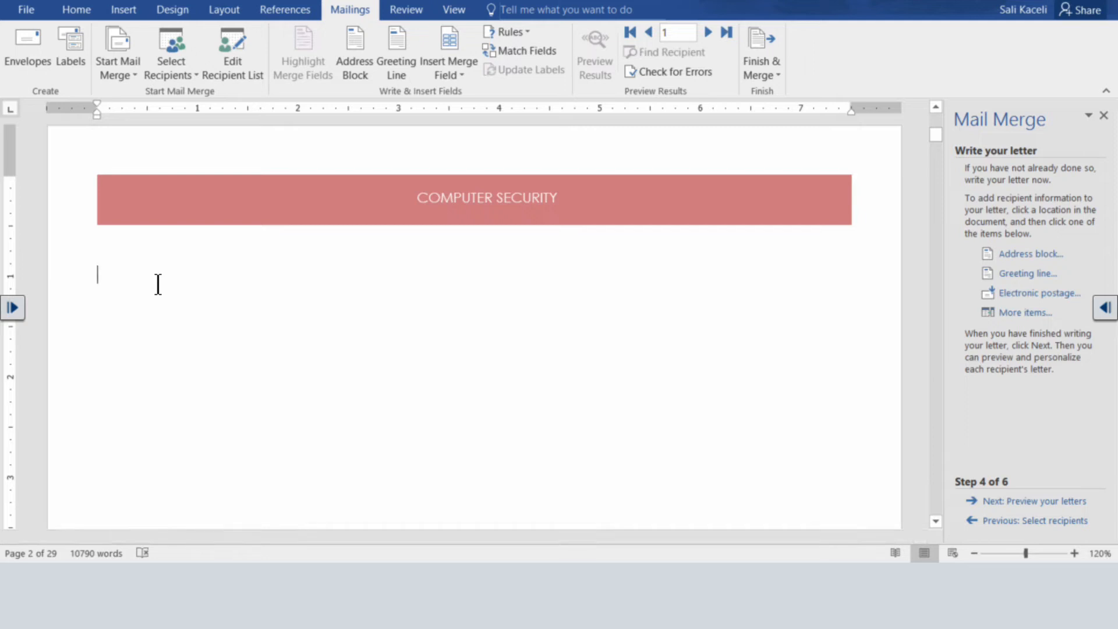
{"action": "type", "text": "Dear"}
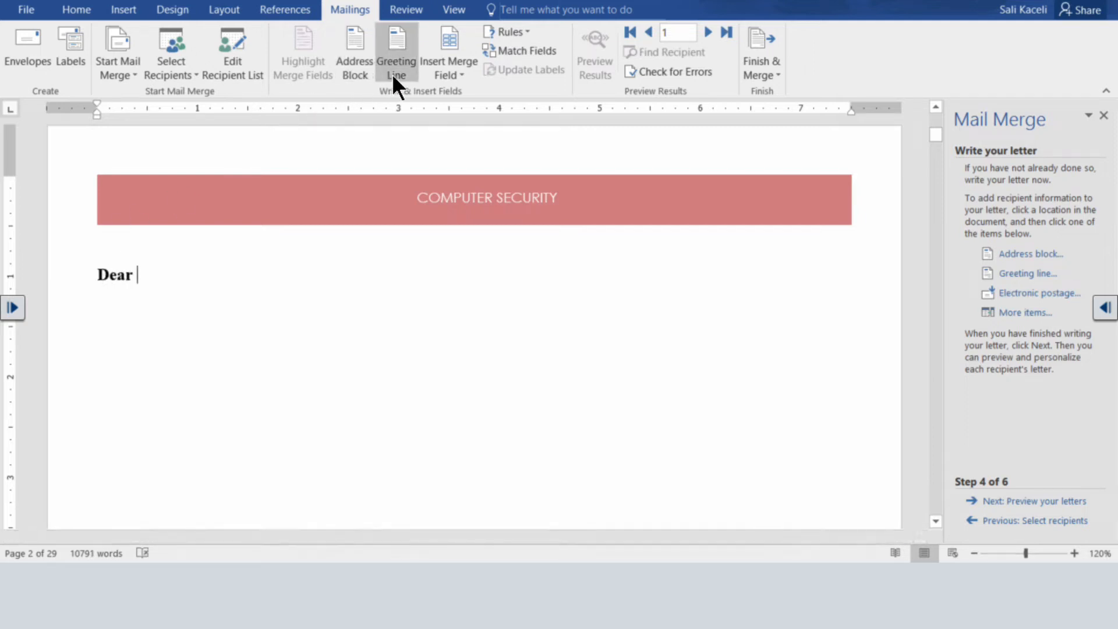
{"action": "left_click", "coordinate": [459, 74]}
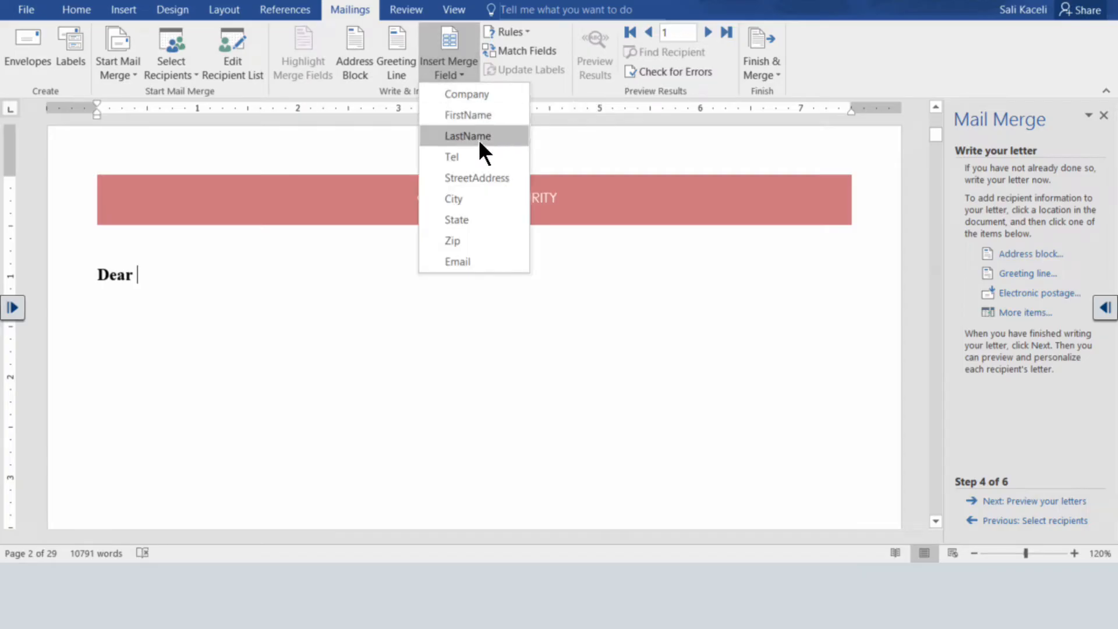
{"action": "left_click", "coordinate": [484, 116]}
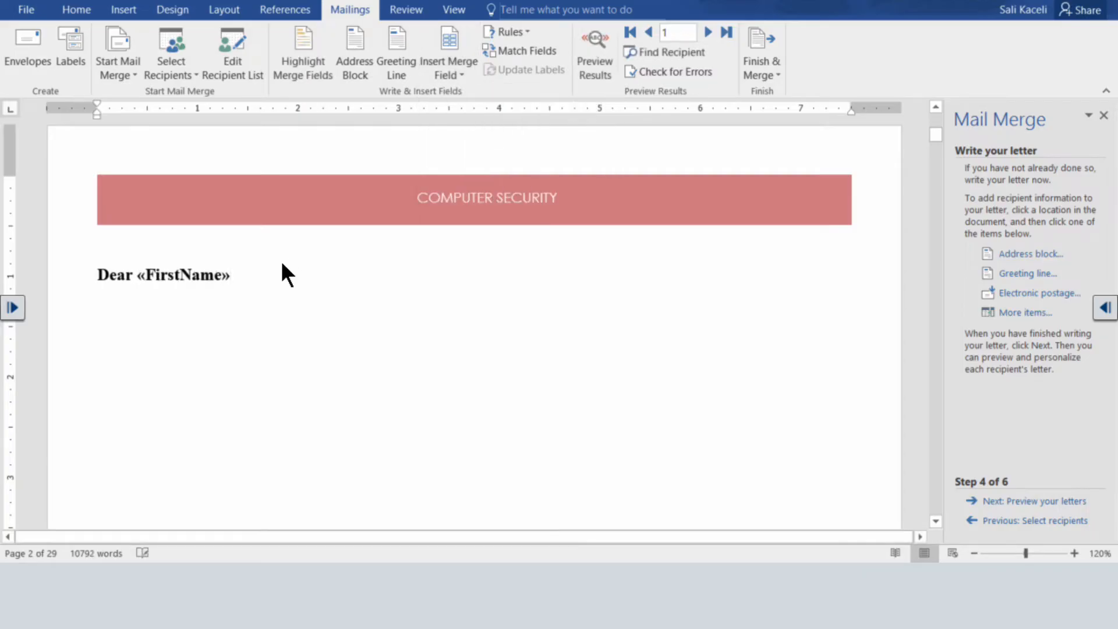
{"action": "type", "text": ","}
{"action": "key", "text": "Return"}
Add blank lines above the greeting and insert the FirstName and LastName merge fields, separated by a space, on the first line.
{"action": "key", "text": "Up"}
{"action": "key", "text": "Return"}
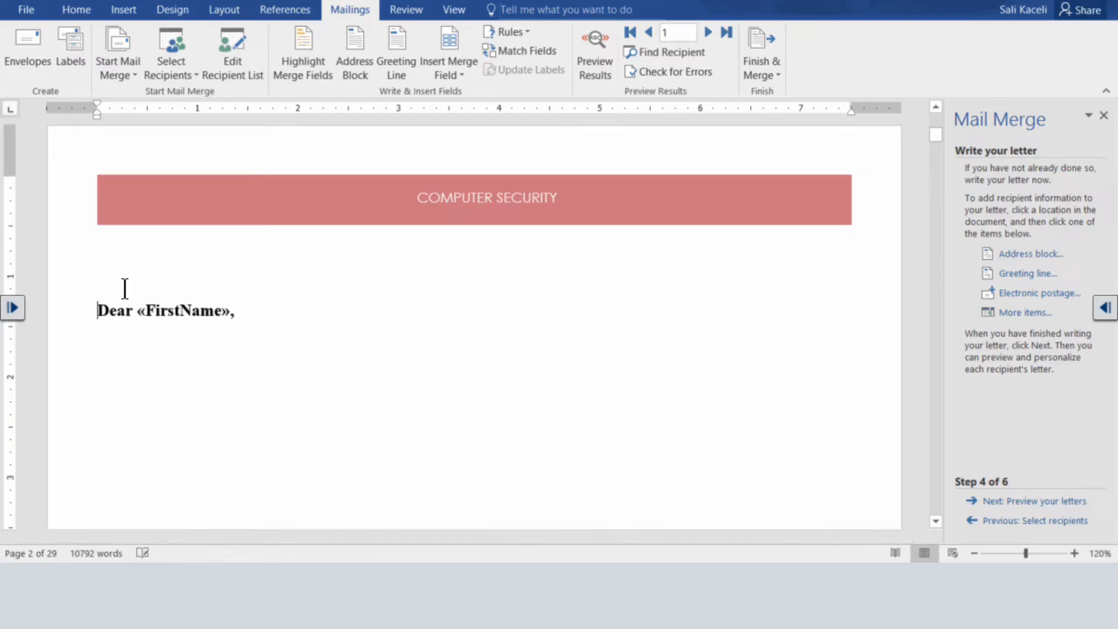
{"action": "left_click", "coordinate": [129, 281]}
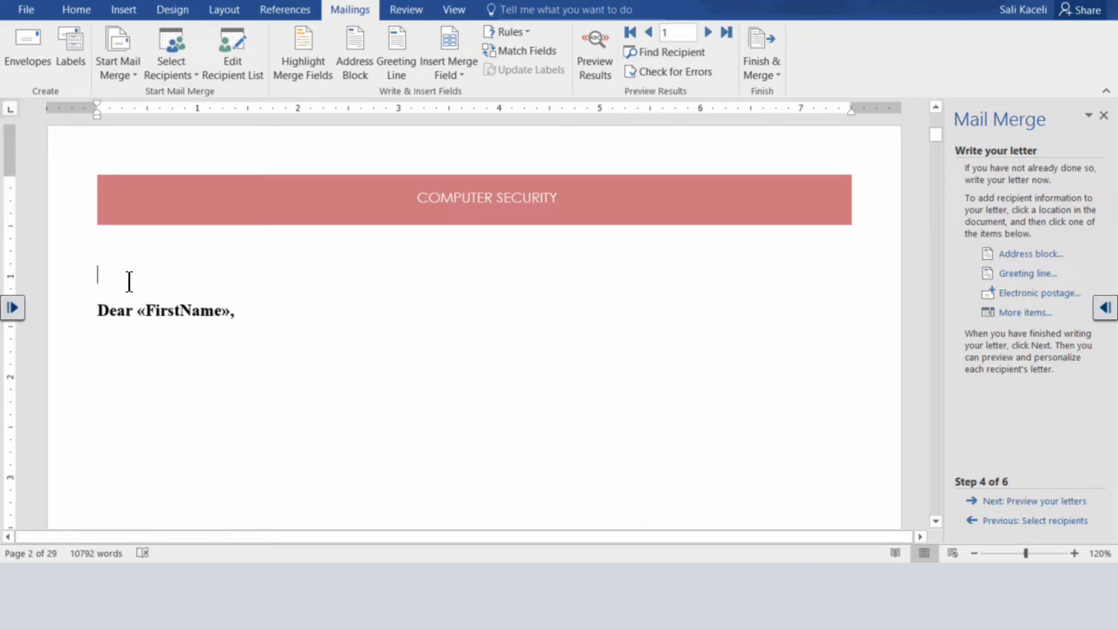
{"action": "key", "text": "Return"}
{"action": "key", "text": "Up"}
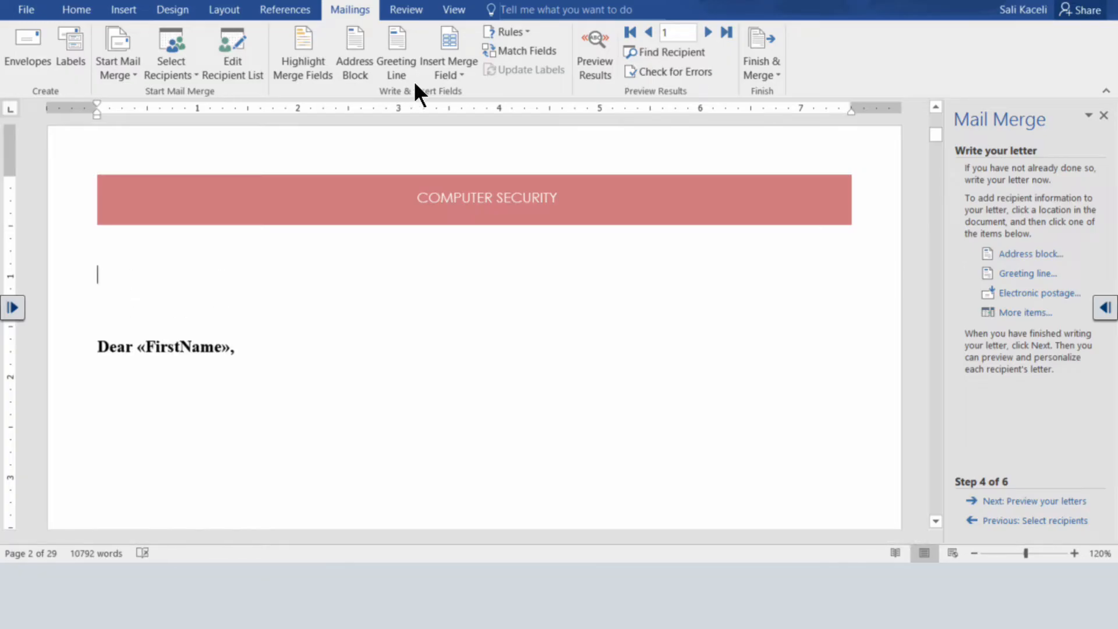
{"action": "left_click", "coordinate": [446, 76]}
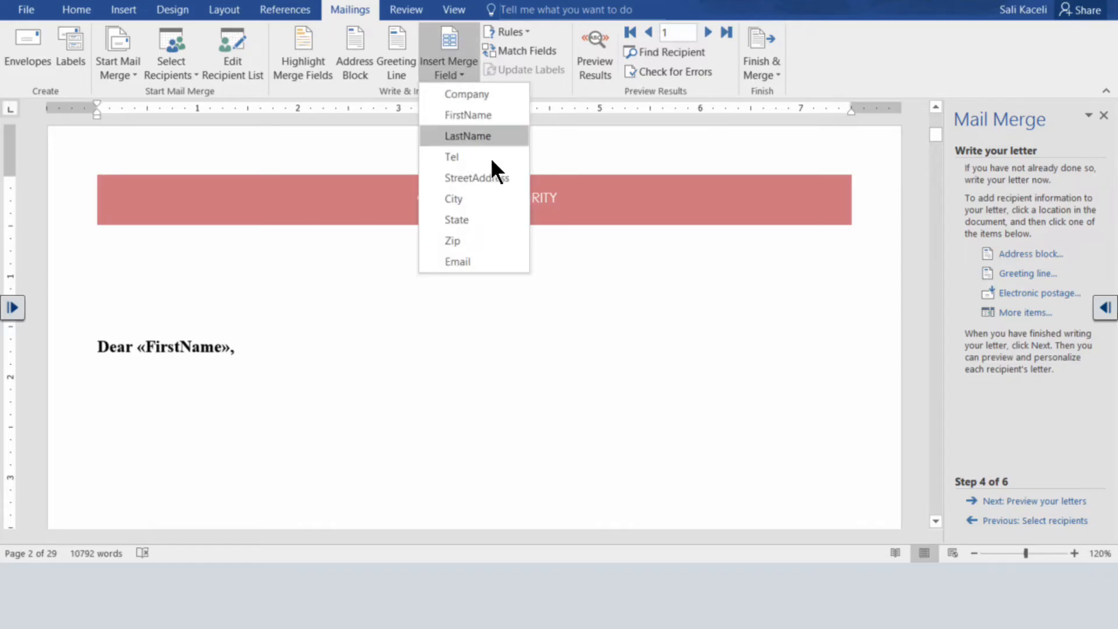
{"action": "left_click", "coordinate": [488, 119]}
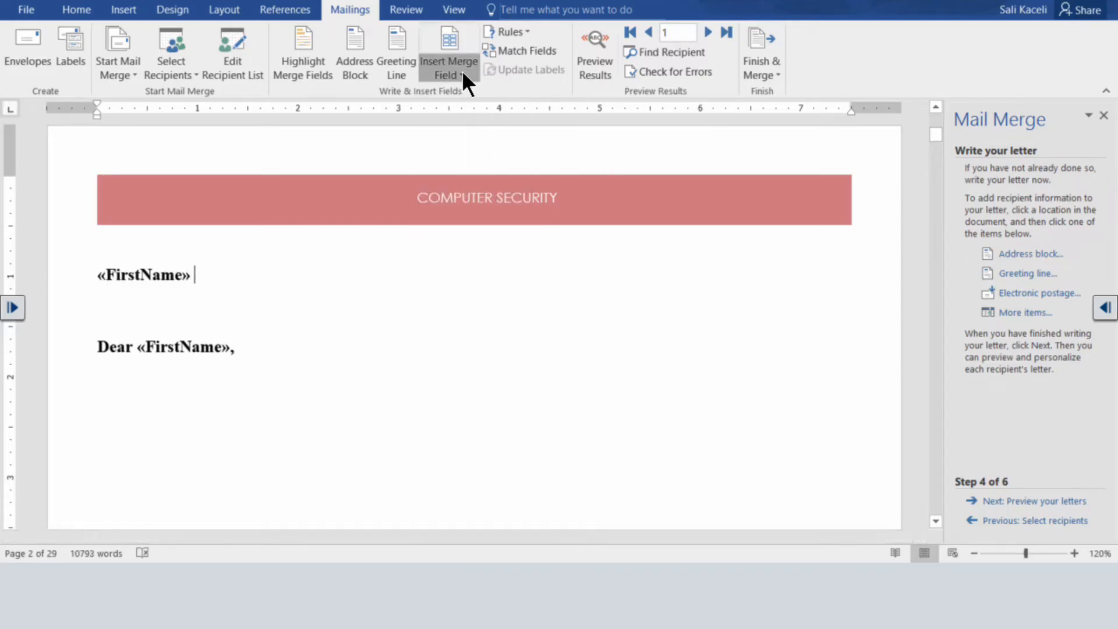
{"action": "left_click", "coordinate": [463, 71]}
{"action": "left_click", "coordinate": [473, 136]}
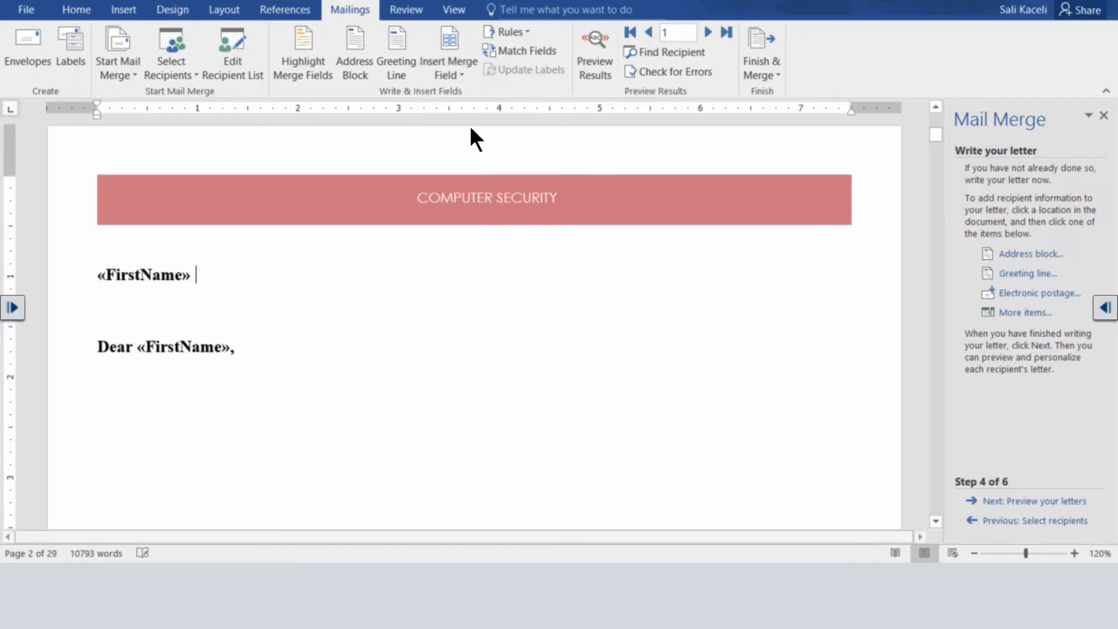
Below the recipient's name, insert the StreetAddress merge field on one line and "«City», «State» «Zip»" on the following line.
{"action": "key", "text": "Return"}
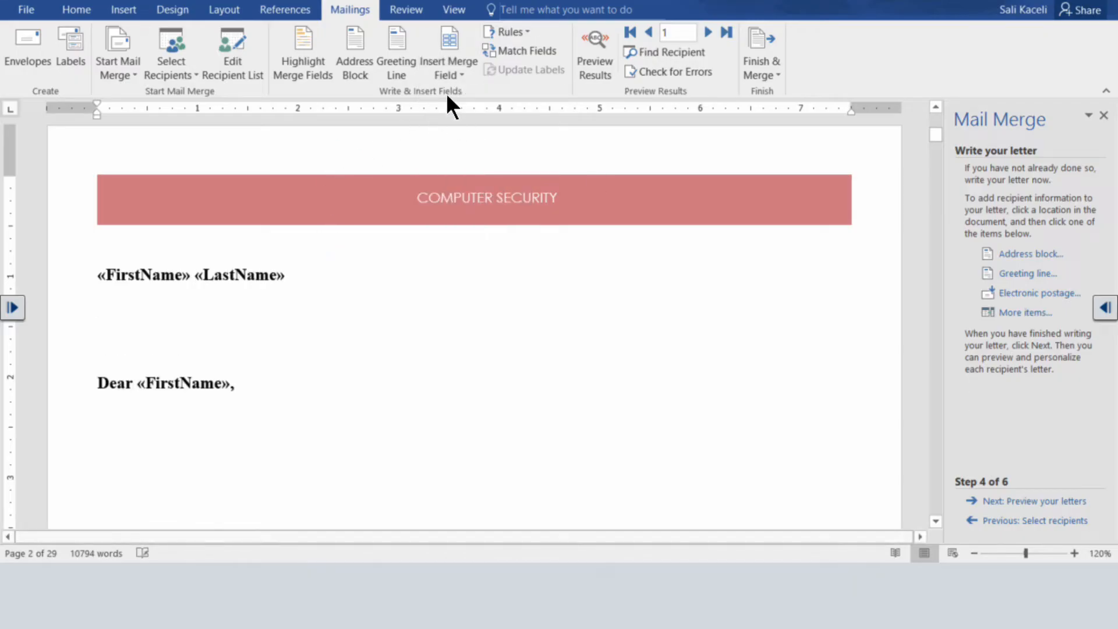
{"action": "left_click", "coordinate": [449, 72]}
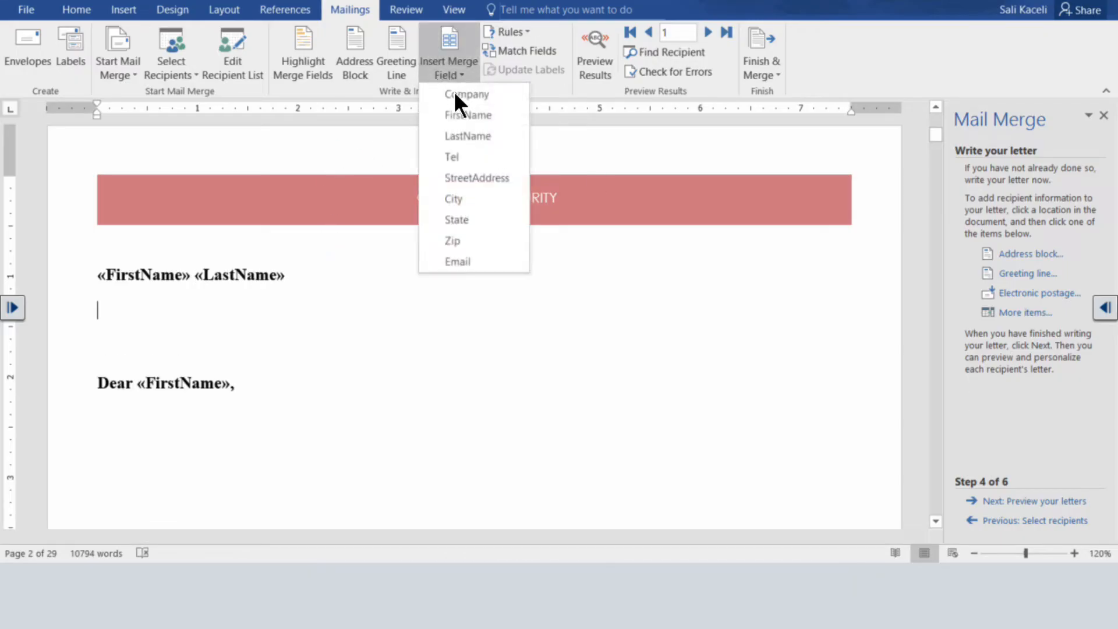
{"action": "left_click", "coordinate": [481, 177]}
{"action": "key", "text": "Return"}
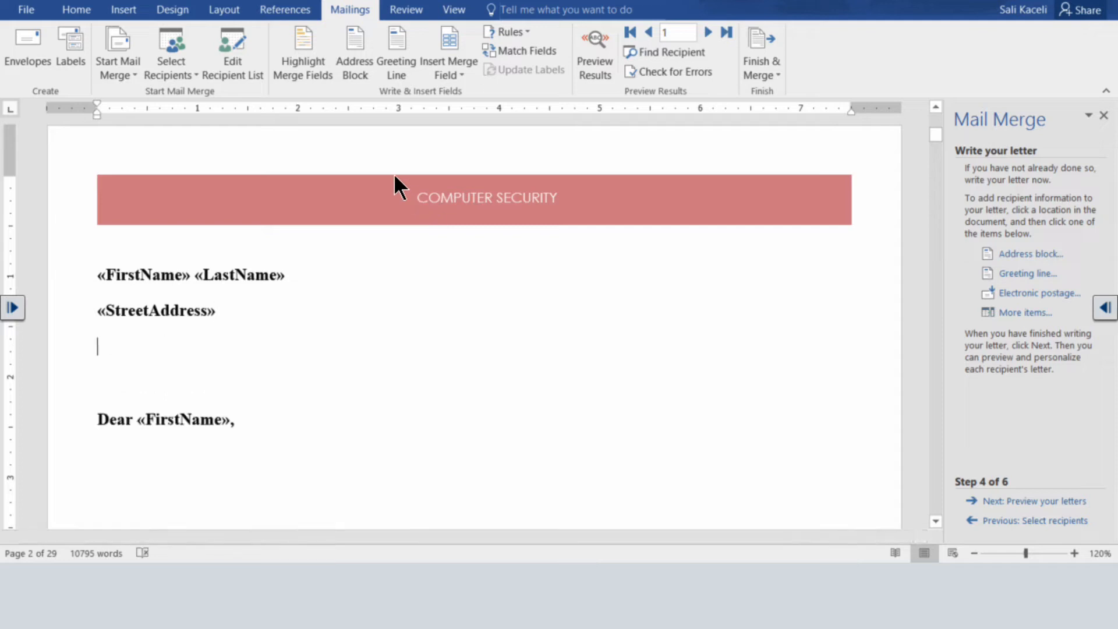
{"action": "left_click", "coordinate": [460, 74]}
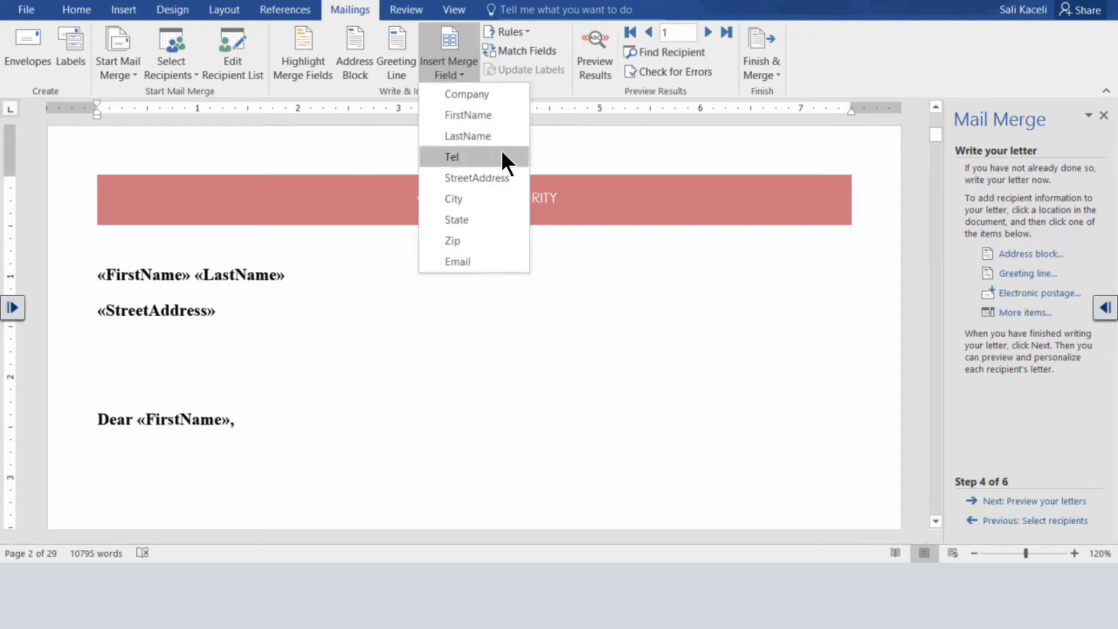
{"action": "left_click", "coordinate": [455, 198]}
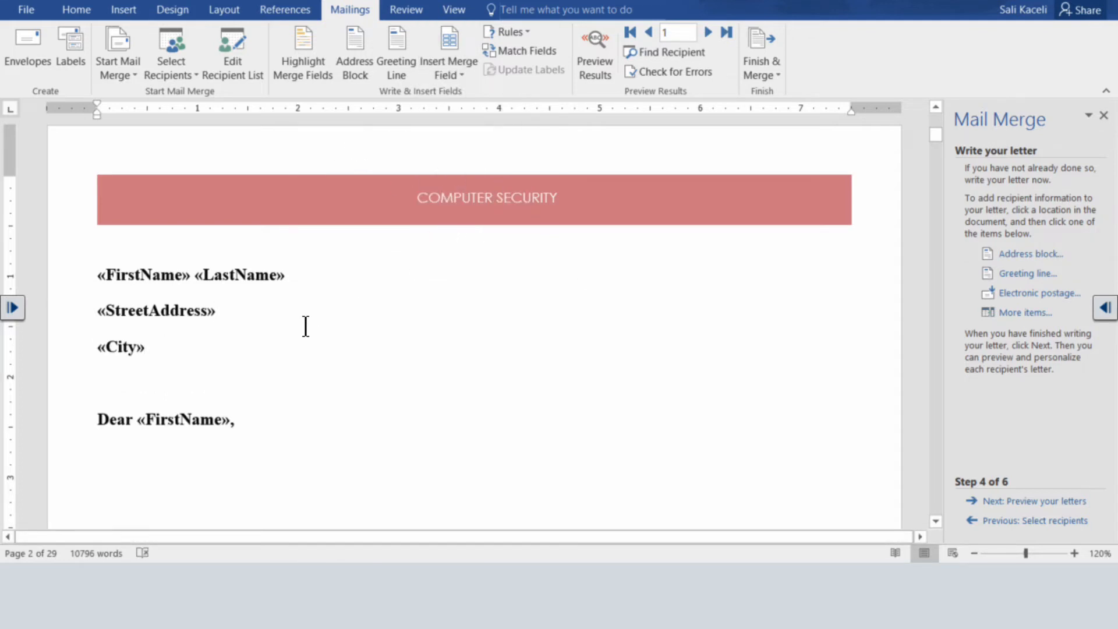
{"action": "type", "text": ","}
{"action": "left_click", "coordinate": [449, 68]}
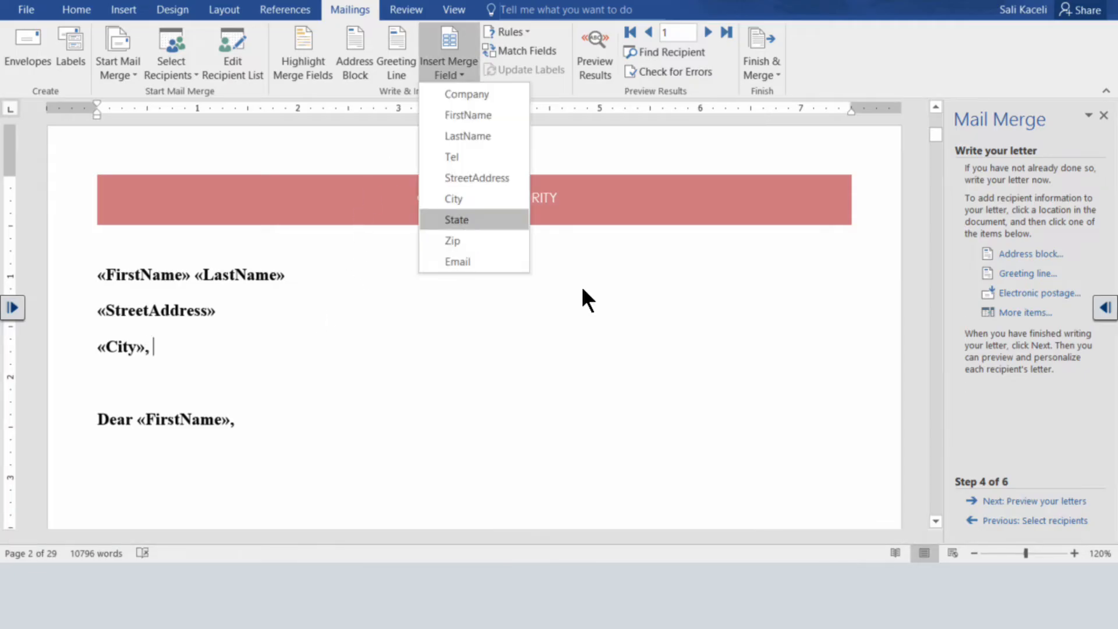
{"action": "left_click", "coordinate": [460, 220]}
{"action": "left_click", "coordinate": [463, 66]}
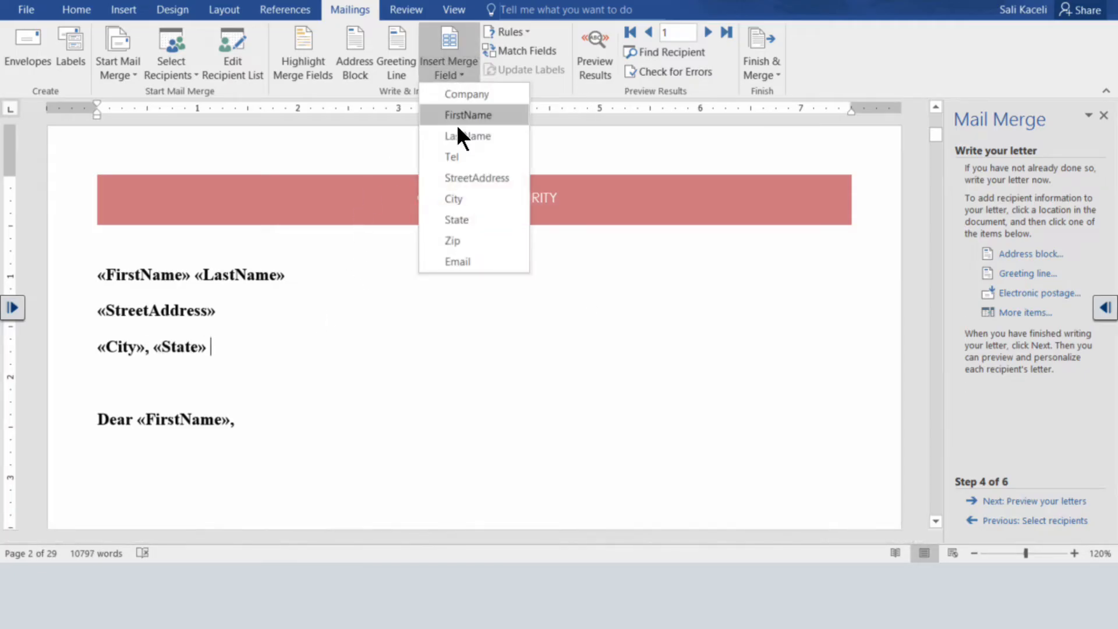
{"action": "left_click", "coordinate": [459, 241]}
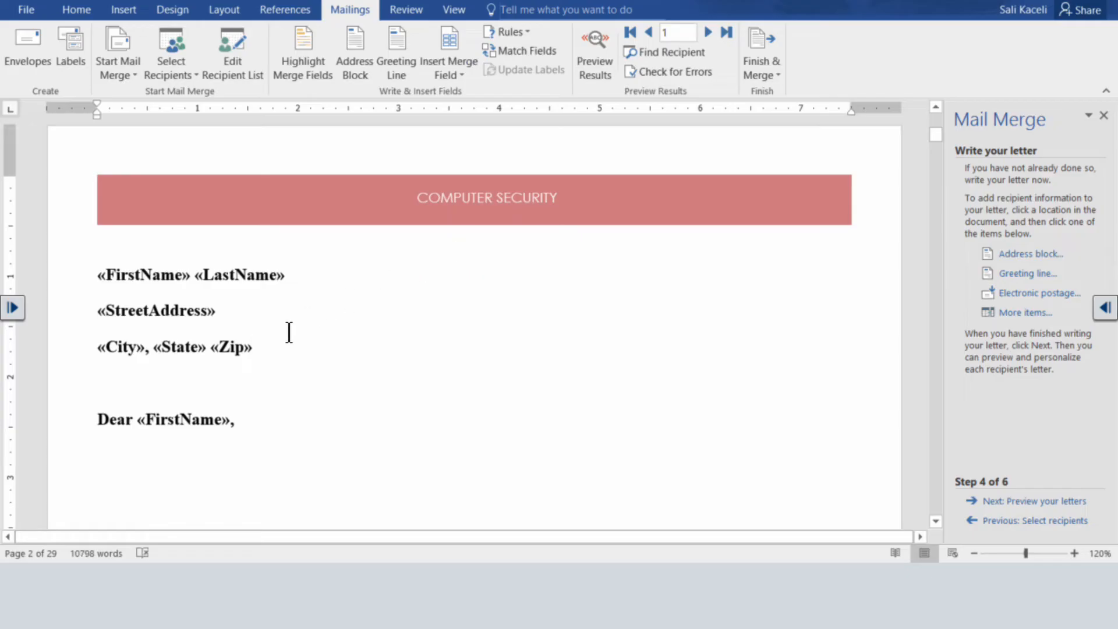
Check the address block's extent and start a new paragraph after the "Dear «FirstName»," greeting.
{"action": "triple_click", "coordinate": [104, 275]}
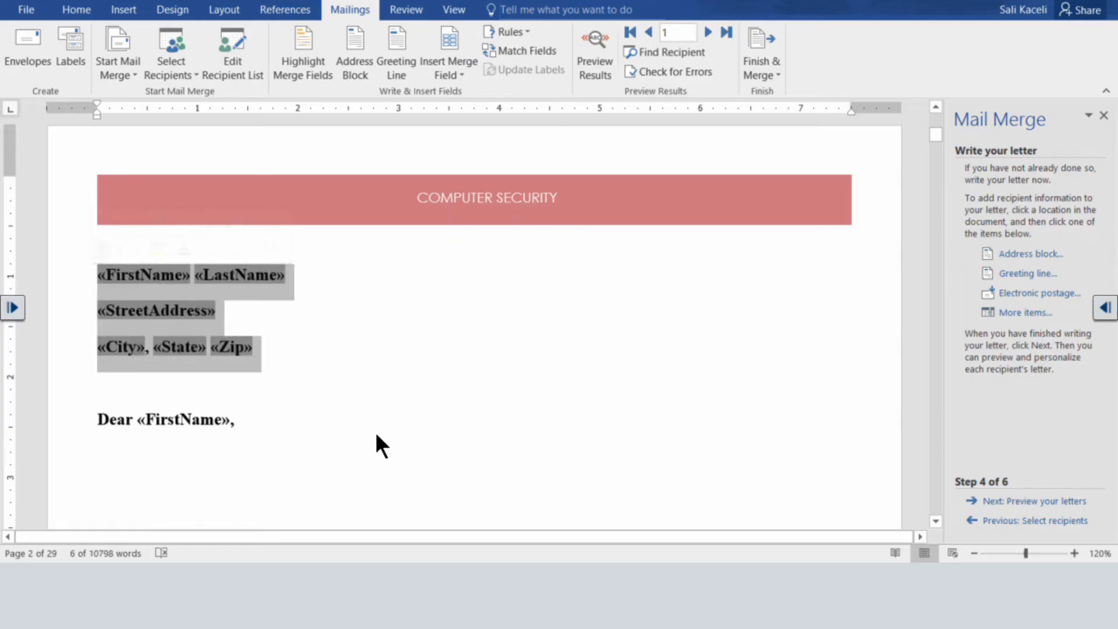
{"action": "left_click", "coordinate": [355, 445]}
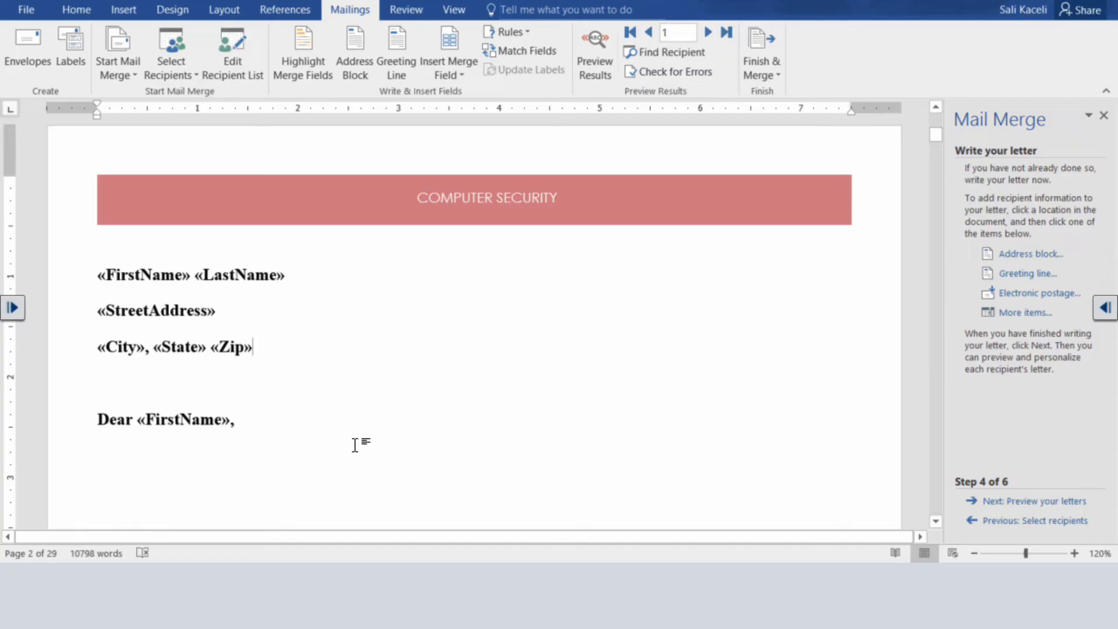
{"action": "left_click", "coordinate": [287, 350]}
{"action": "left_click", "coordinate": [280, 418]}
{"action": "key", "text": "Return"}
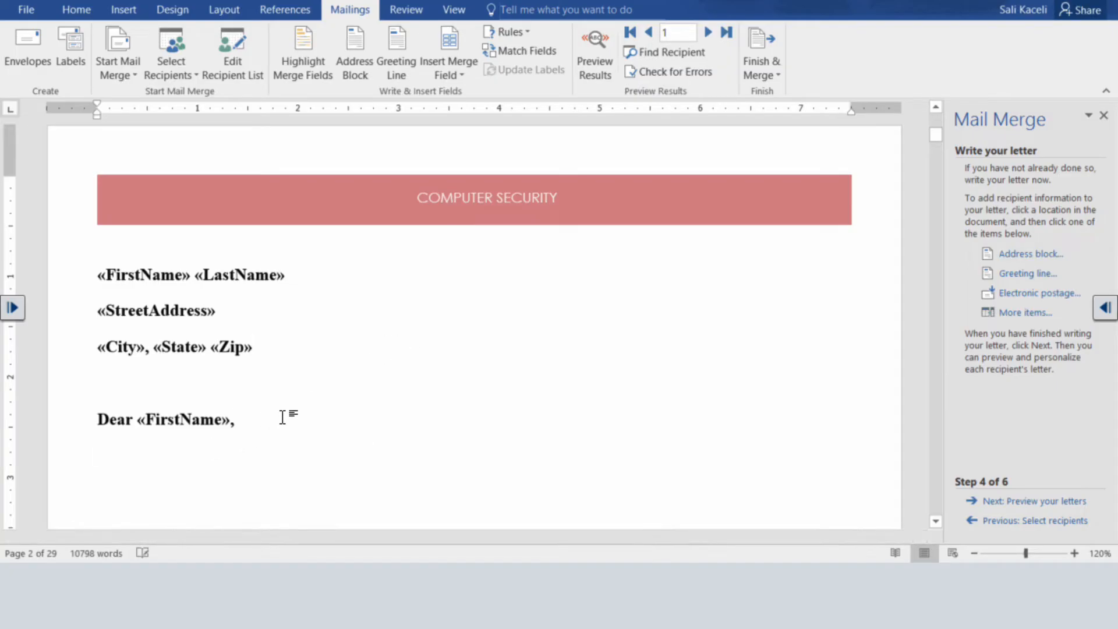
Write the body text "Below is the annual report for your investments. If you have any concerns, please contact us as soon as possible.".
{"action": "type", "text": "Below is the "}
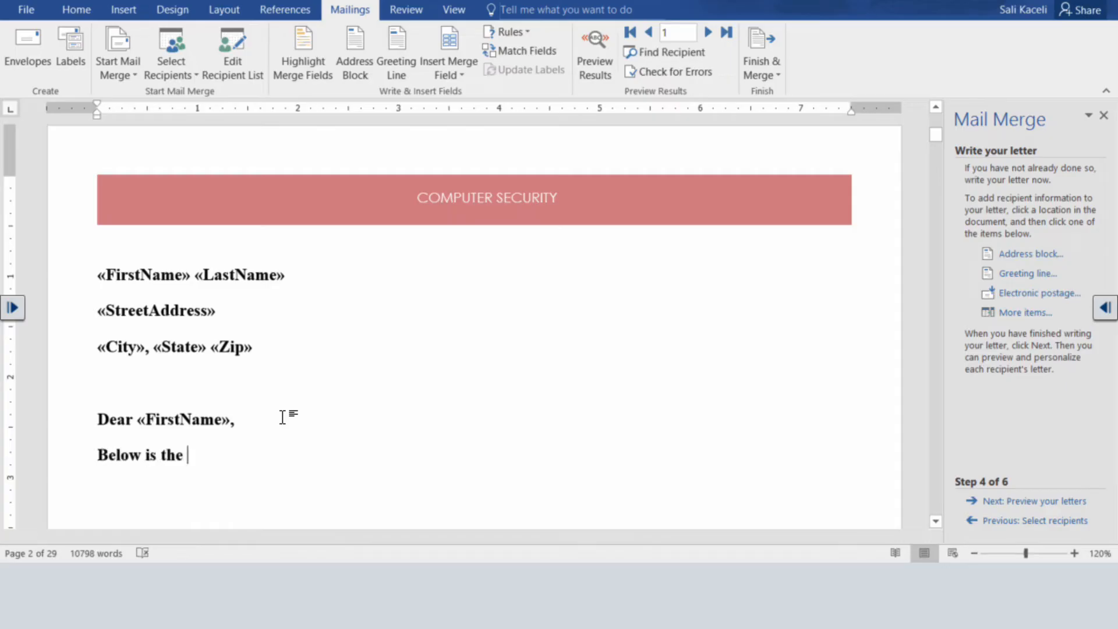
{"action": "type", "text": "annual repor"}
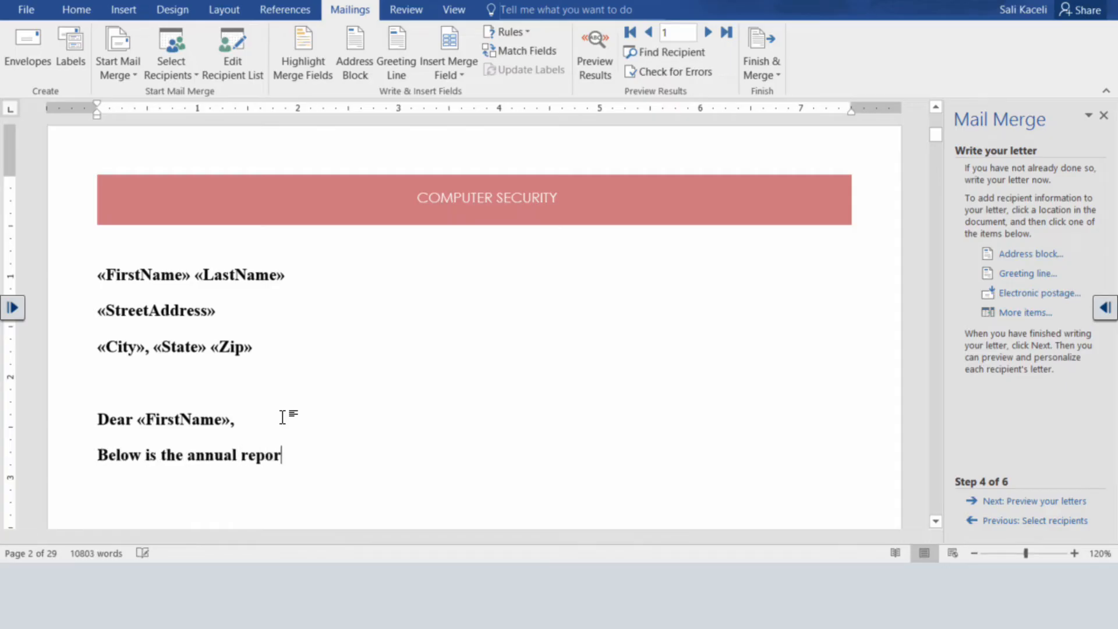
{"action": "type", "text": "t for your inves"}
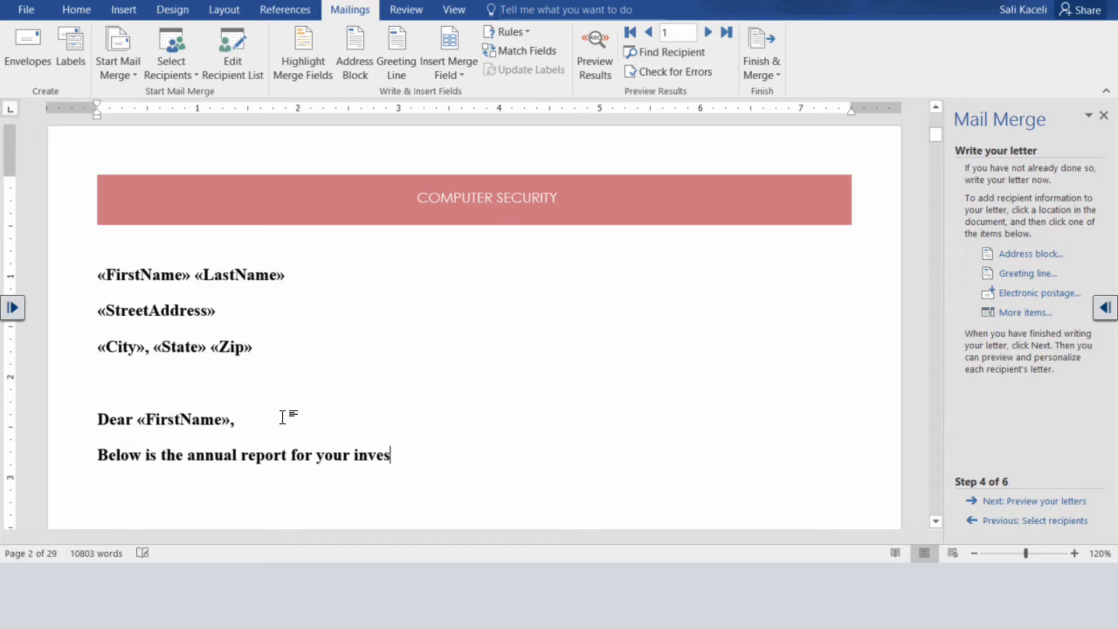
{"action": "type", "text": "ment"}
{"action": "key", "text": "BackSpace"}
{"action": "key", "text": "BackSpace"}
{"action": "key", "text": "BackSpace"}
{"action": "type", "text": "ents."}
{"action": "left_click_drag", "start_coordinate": [452, 459], "coordinate": [439, 455]}
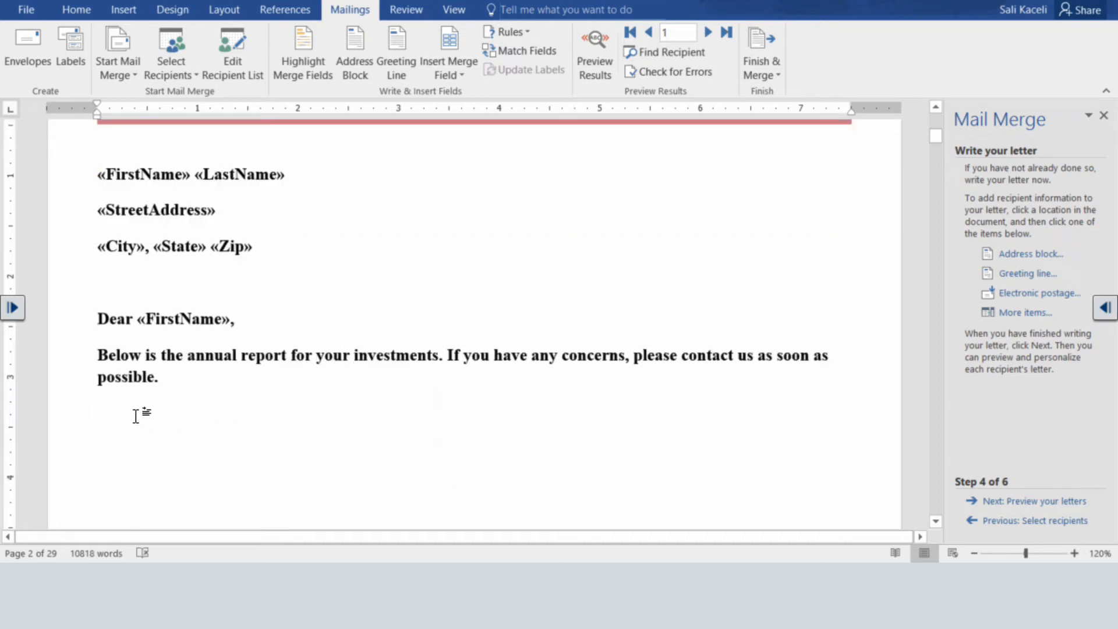
Leave a blank line below the body paragraph and add the closing "Sincerely," with the sender's full name on the following line.
{"action": "left_click", "coordinate": [466, 69]}
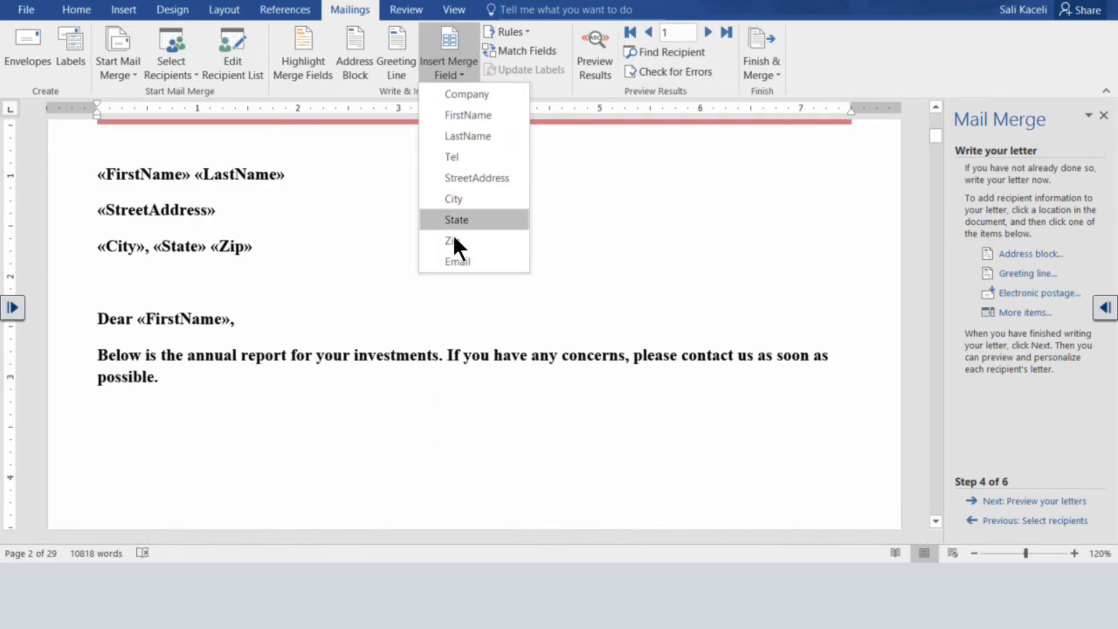
{"action": "left_click", "coordinate": [162, 515]}
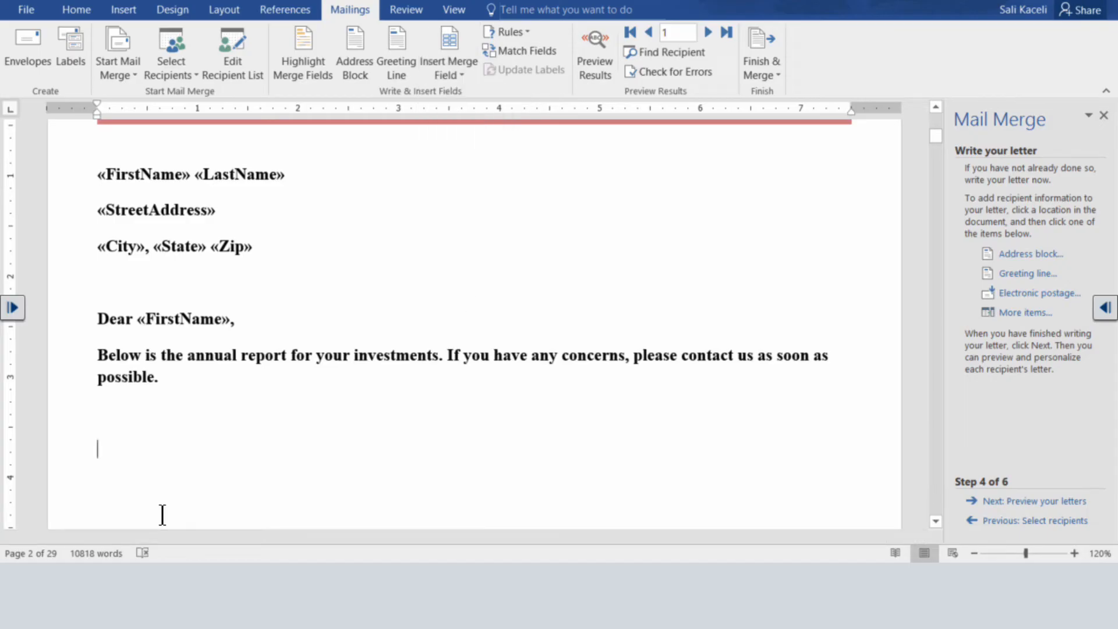
{"action": "left_click", "coordinate": [173, 417]}
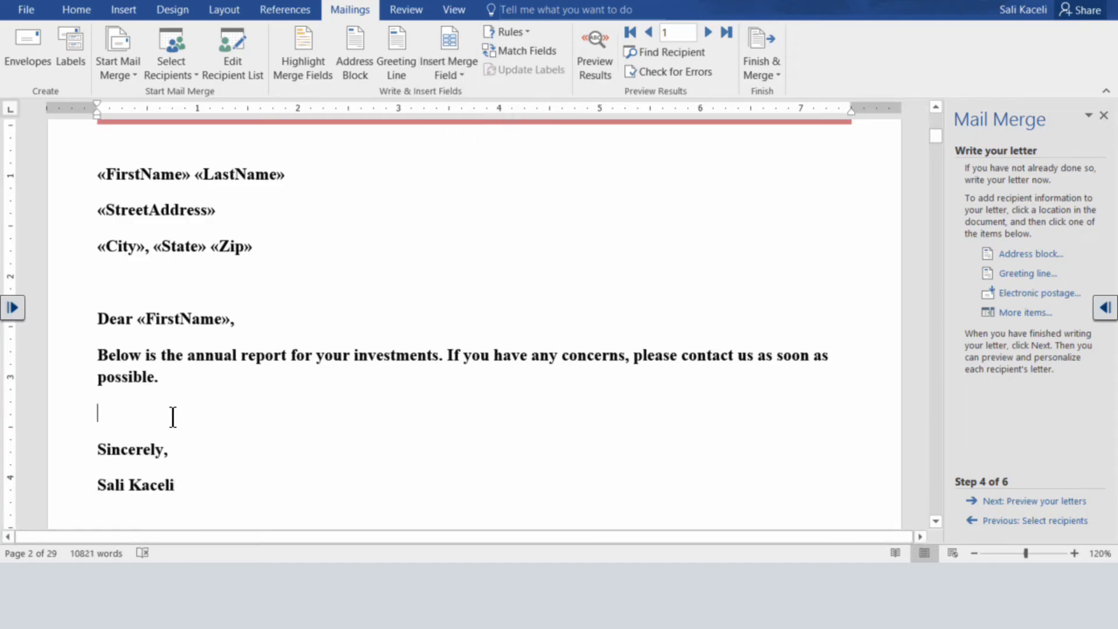
{"action": "key", "text": "Left"}
{"action": "left_click", "coordinate": [258, 415]}
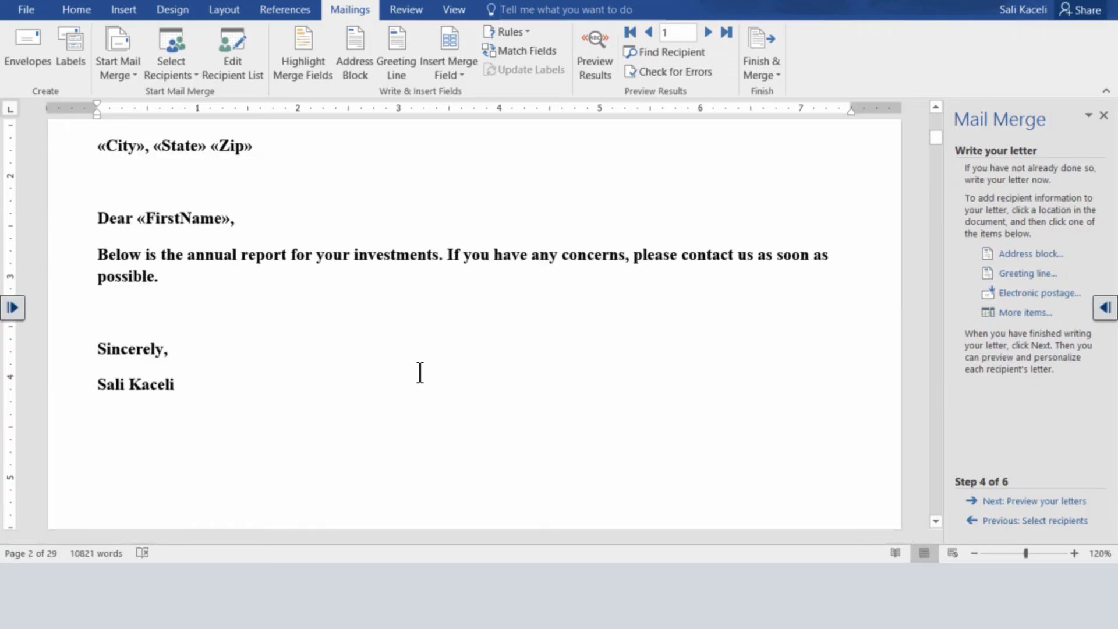
Preview the merged letters and check the first recipient's name, address and greeting.
{"action": "left_click", "coordinate": [1032, 504]}
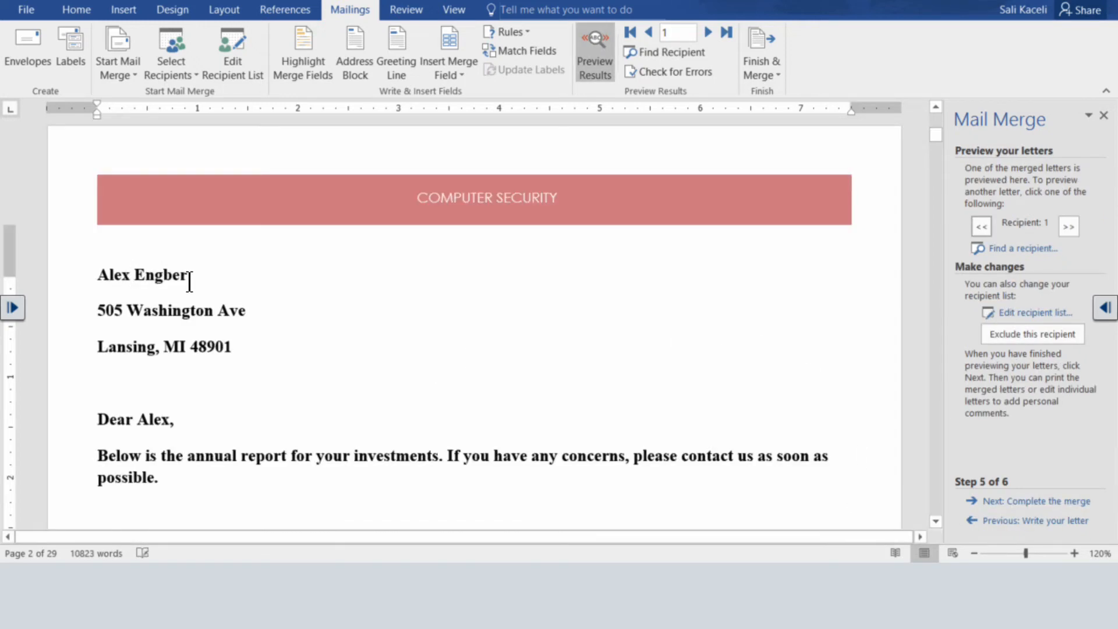
{"action": "left_click", "coordinate": [187, 279]}
{"action": "left_click", "coordinate": [175, 424]}
{"action": "scroll", "coordinate": [181, 441], "scroll_direction": "down", "scroll_amount": 2}
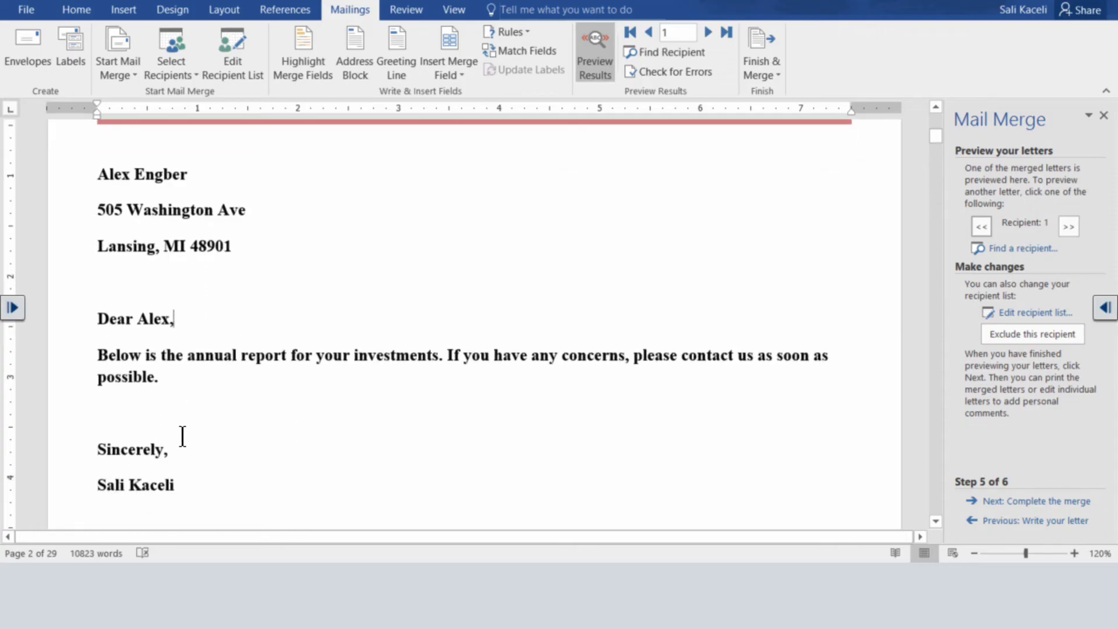
Go through the previewed letters one recipient at a time up to recipient 16, checking each address and greeting.
{"action": "left_click", "coordinate": [1073, 225]}
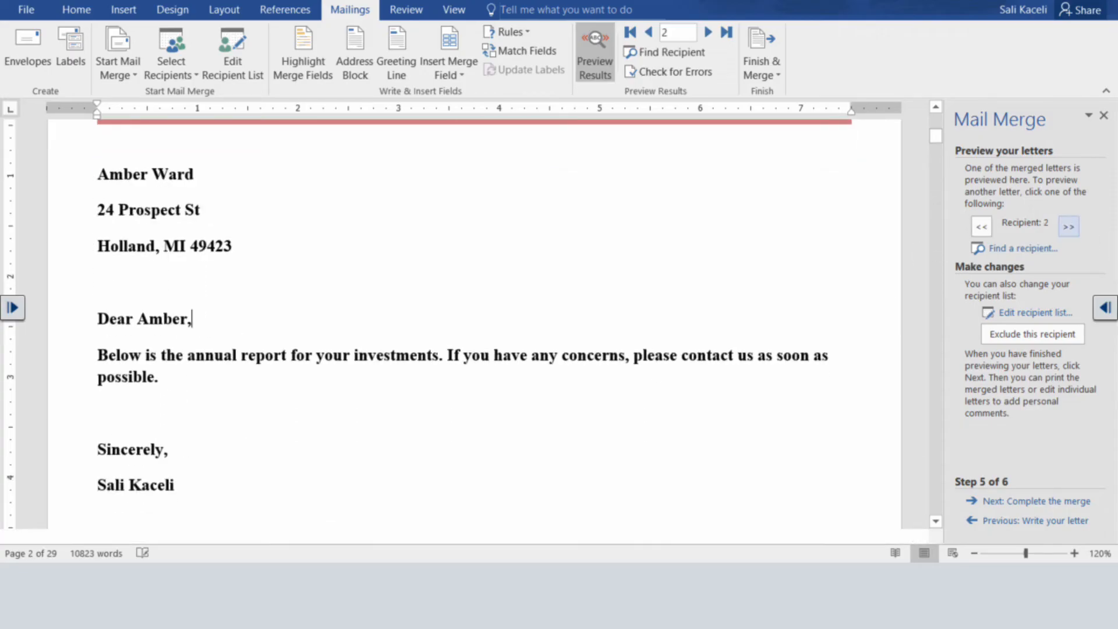
{"action": "left_click", "coordinate": [1074, 224]}
{"action": "left_click", "coordinate": [1074, 224]}
{"action": "left_click", "coordinate": [1073, 224]}
{"action": "left_click", "coordinate": [1073, 224]}
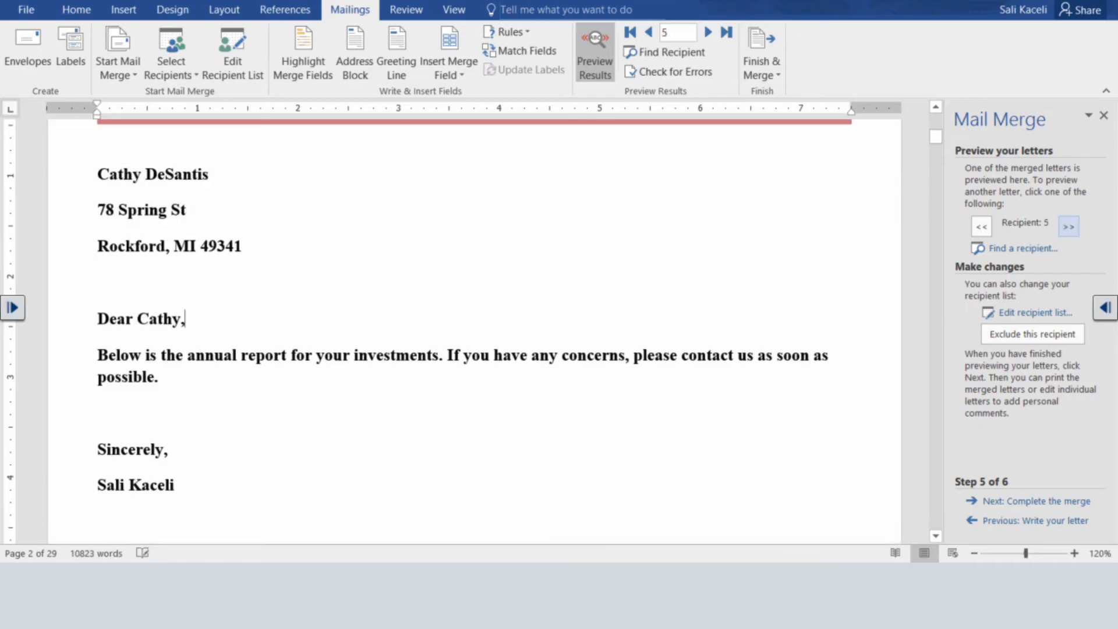
{"action": "left_click", "coordinate": [1073, 224]}
{"action": "left_click", "coordinate": [1074, 224]}
{"action": "left_click", "coordinate": [1074, 224]}
{"action": "left_click", "coordinate": [1074, 226]}
{"action": "left_click", "coordinate": [1073, 226]}
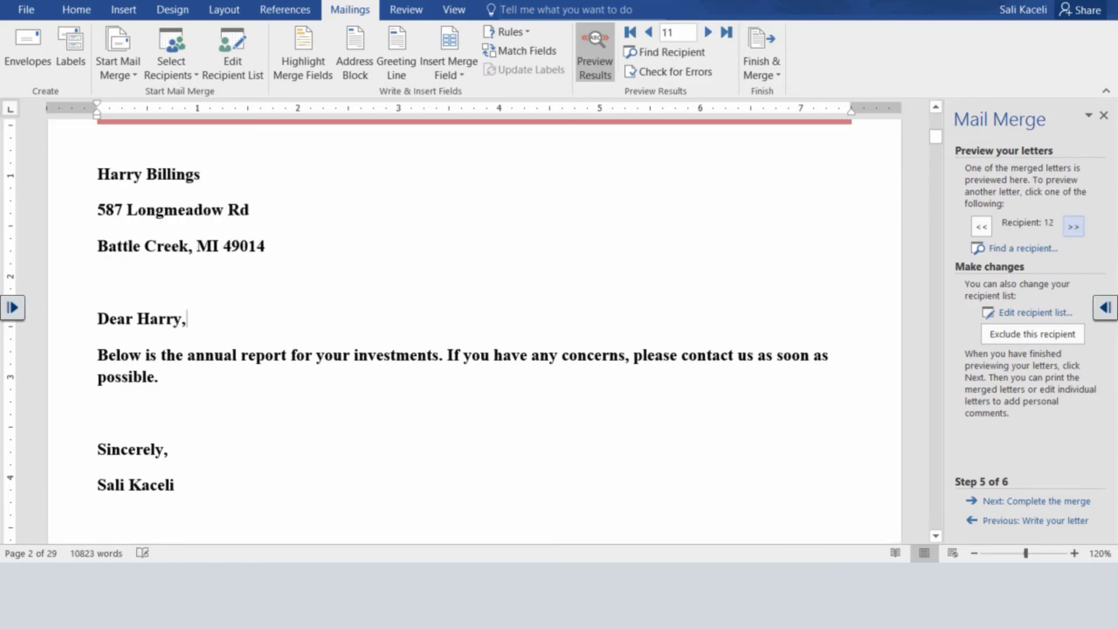
{"action": "left_click", "coordinate": [1074, 226]}
{"action": "left_click", "coordinate": [1073, 226]}
{"action": "left_click", "coordinate": [1073, 226]}
{"action": "left_click", "coordinate": [1074, 226]}
{"action": "left_click", "coordinate": [1073, 226]}
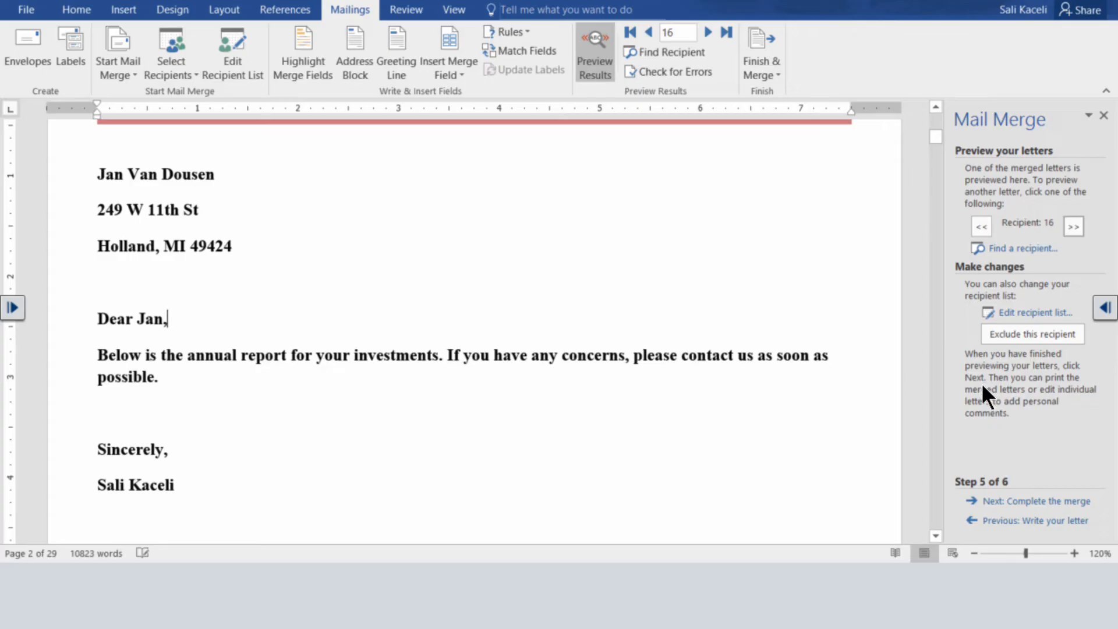
Complete the merge by creating individual letters for all records in a new document.
{"action": "left_click", "coordinate": [1057, 504]}
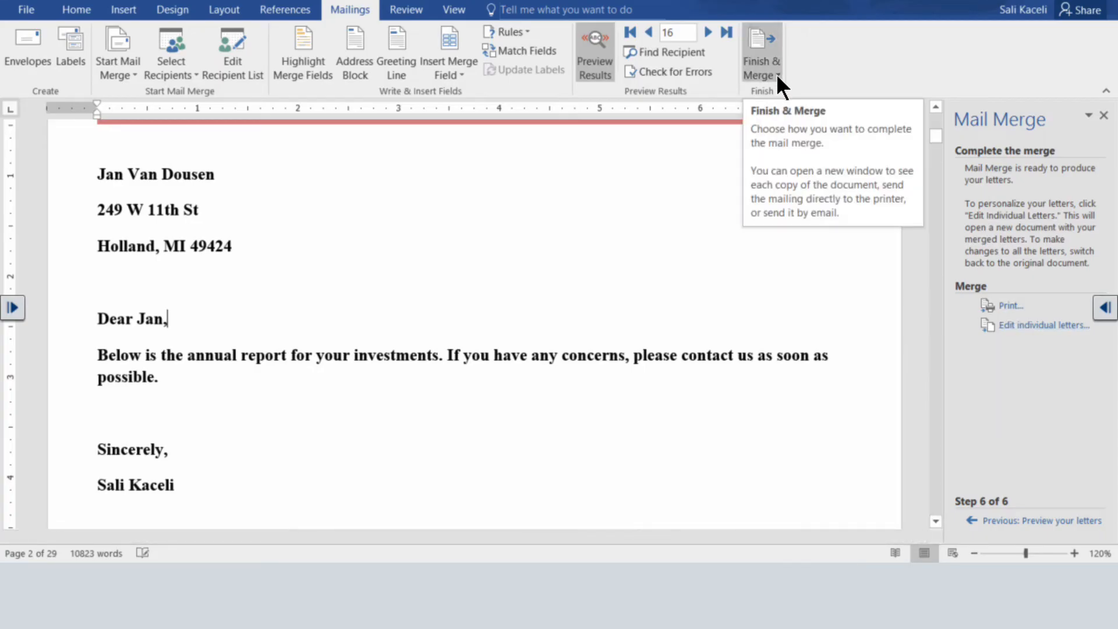
{"action": "left_click", "coordinate": [1014, 333]}
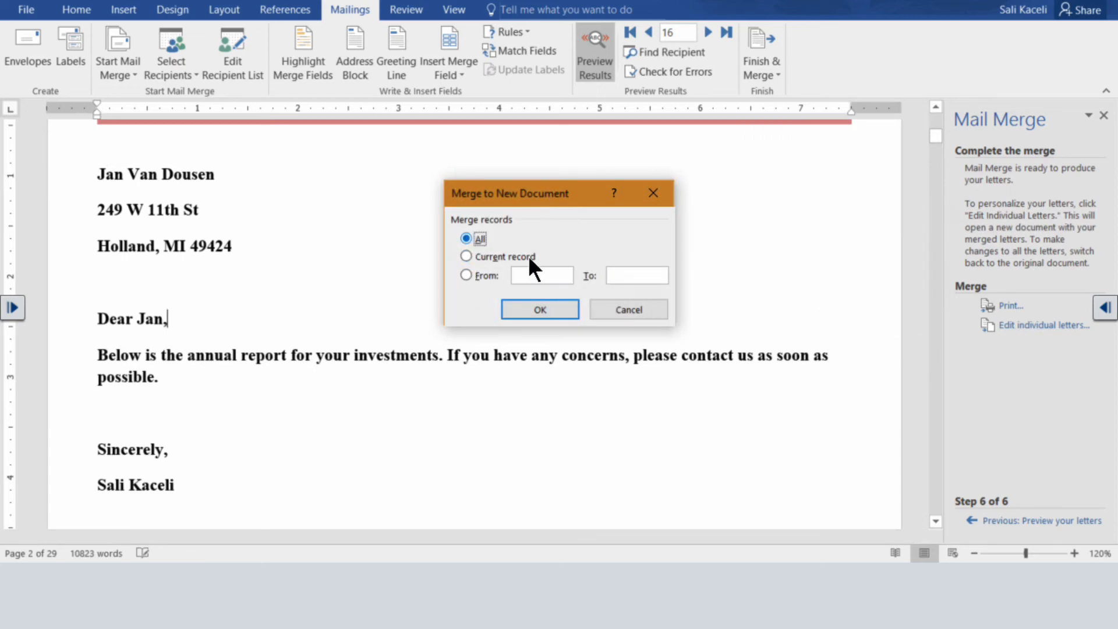
{"action": "left_click", "coordinate": [540, 308]}
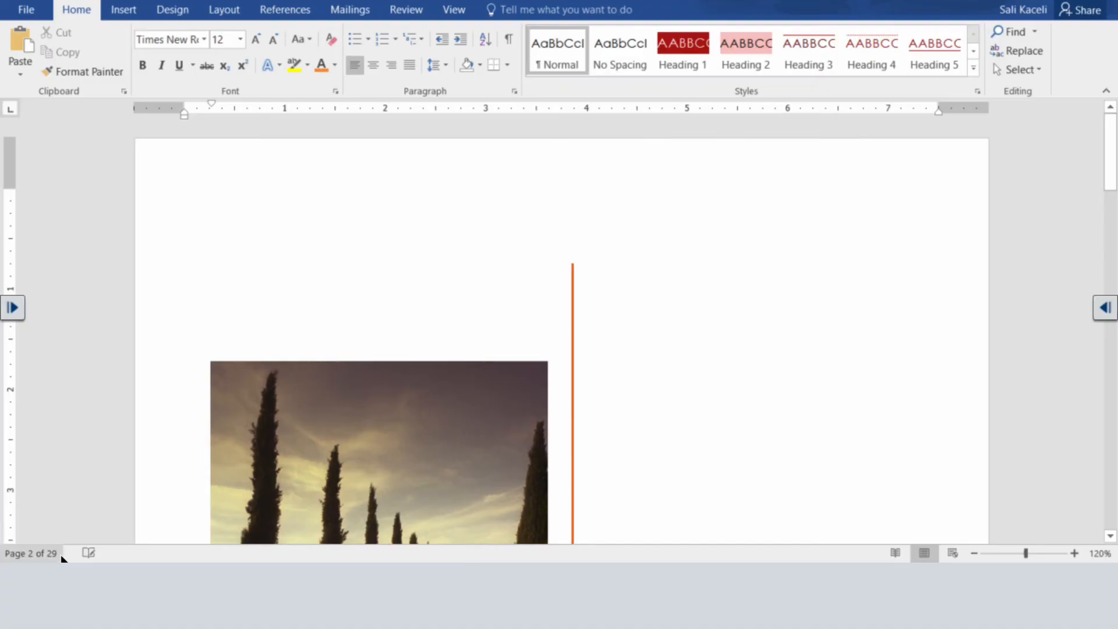
Examine the merged document's cover page, the first recipient's letter and the report pages that follow it.
{"action": "scroll", "coordinate": [781, 275], "scroll_direction": "down", "scroll_amount": 10}
{"action": "scroll", "coordinate": [487, 335], "scroll_direction": "up", "scroll_amount": 3}
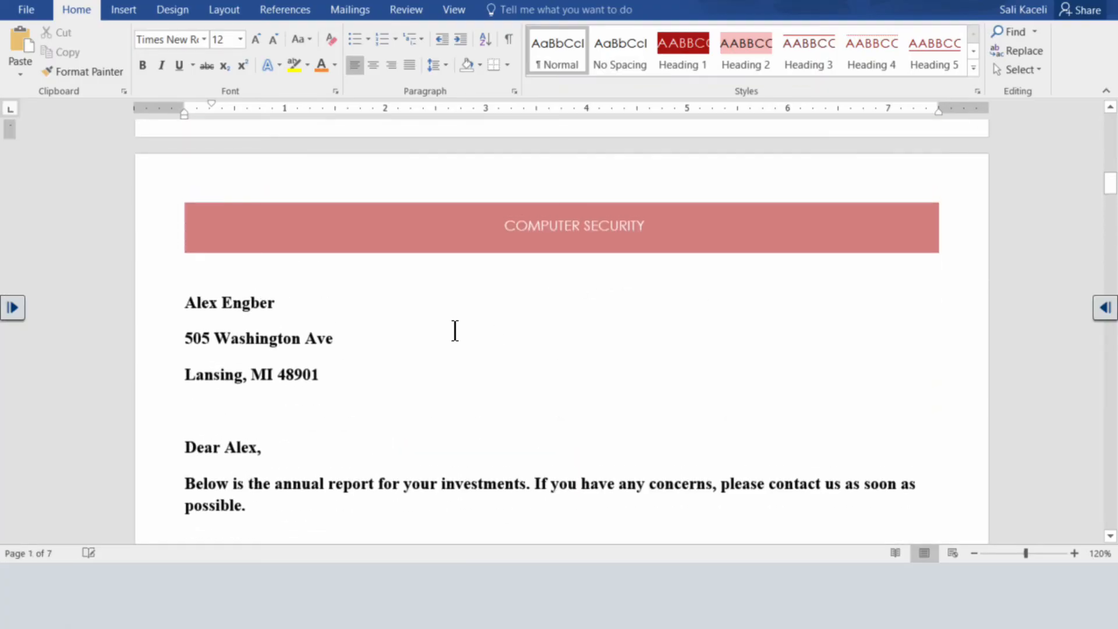
{"action": "scroll", "coordinate": [460, 326], "scroll_direction": "down", "scroll_amount": 3}
{"action": "scroll", "coordinate": [472, 326], "scroll_direction": "up", "scroll_amount": 6}
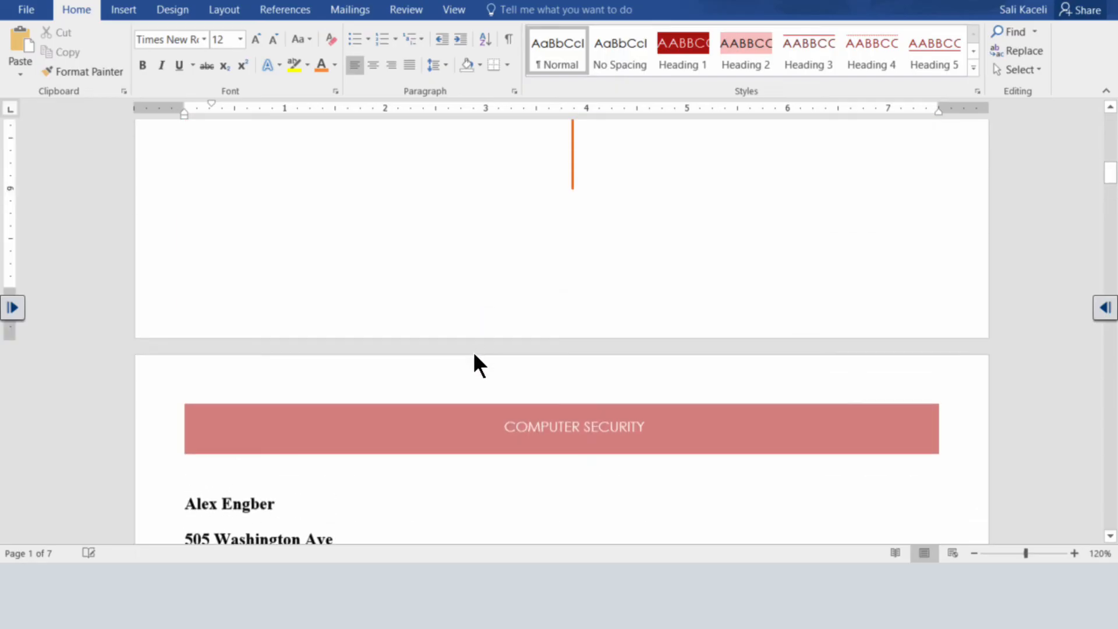
{"action": "scroll", "coordinate": [443, 361], "scroll_direction": "down", "scroll_amount": 3}
{"action": "scroll", "coordinate": [402, 355], "scroll_direction": "up", "scroll_amount": 7}
{"action": "scroll", "coordinate": [390, 343], "scroll_direction": "down", "scroll_amount": 2}
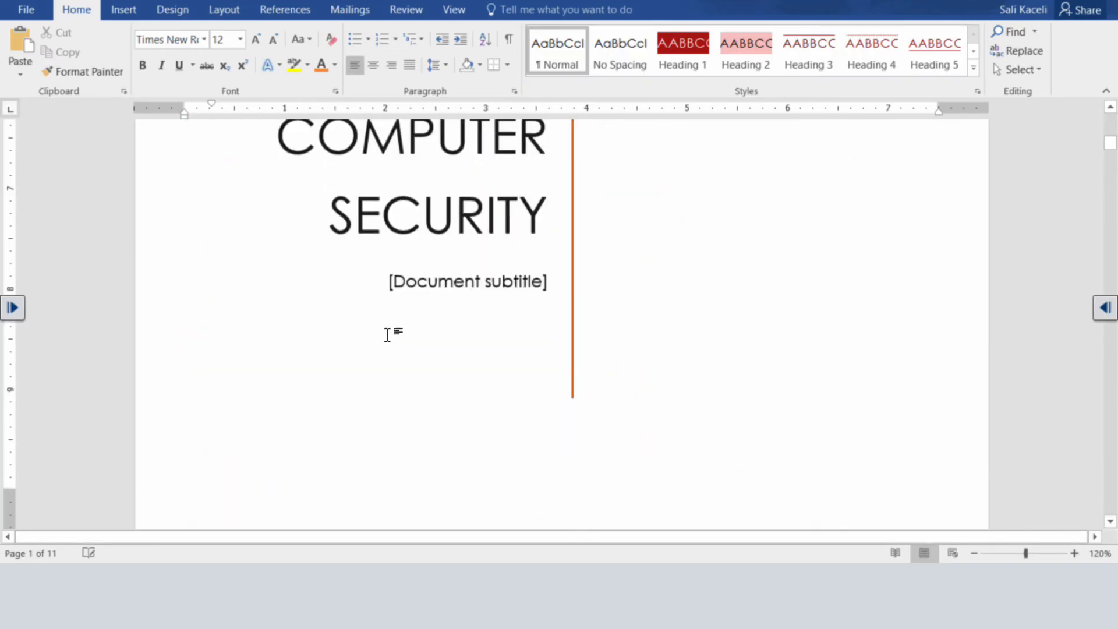
{"action": "scroll", "coordinate": [386, 343], "scroll_direction": "down", "scroll_amount": 5}
{"action": "scroll", "coordinate": [384, 349], "scroll_direction": "up", "scroll_amount": 4}
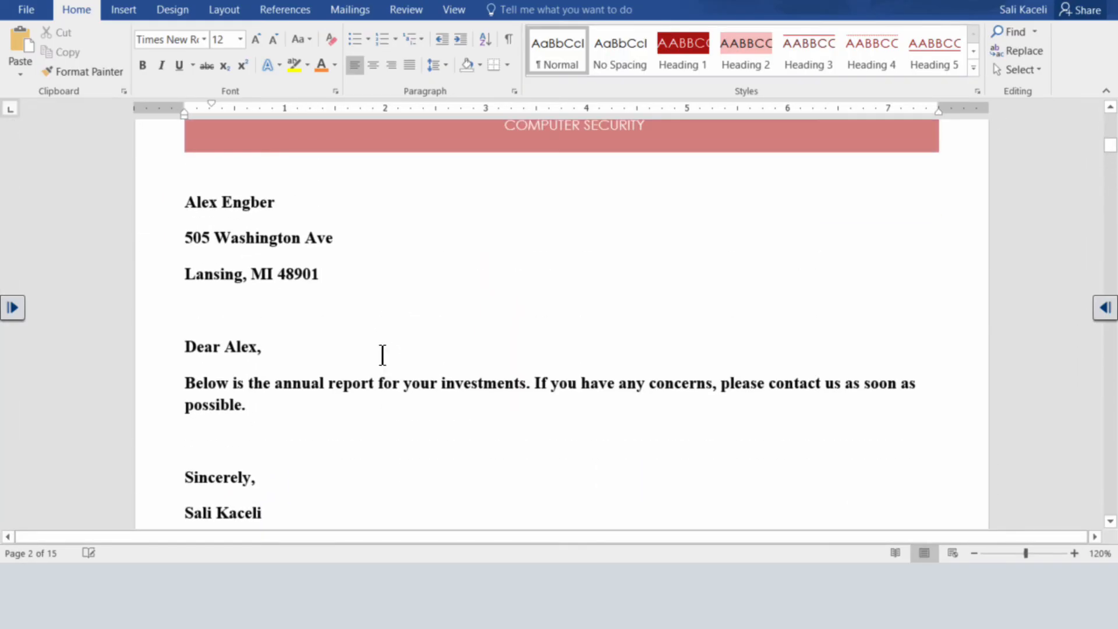
{"action": "scroll", "coordinate": [382, 354], "scroll_direction": "down", "scroll_amount": 20}
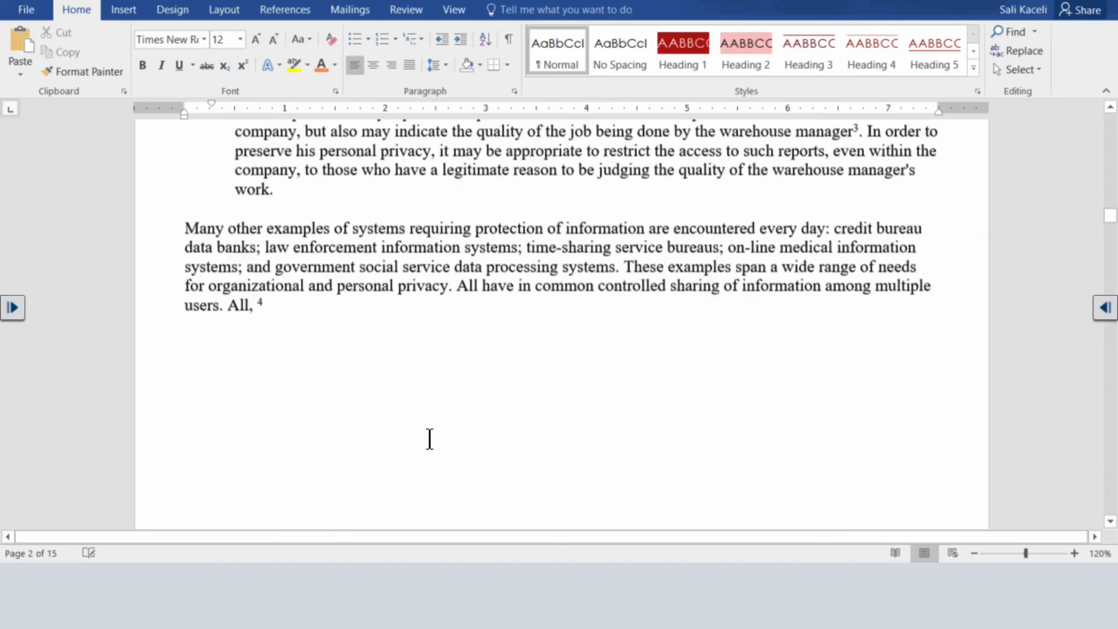
{"action": "scroll", "coordinate": [430, 439], "scroll_direction": "up", "scroll_amount": 15}
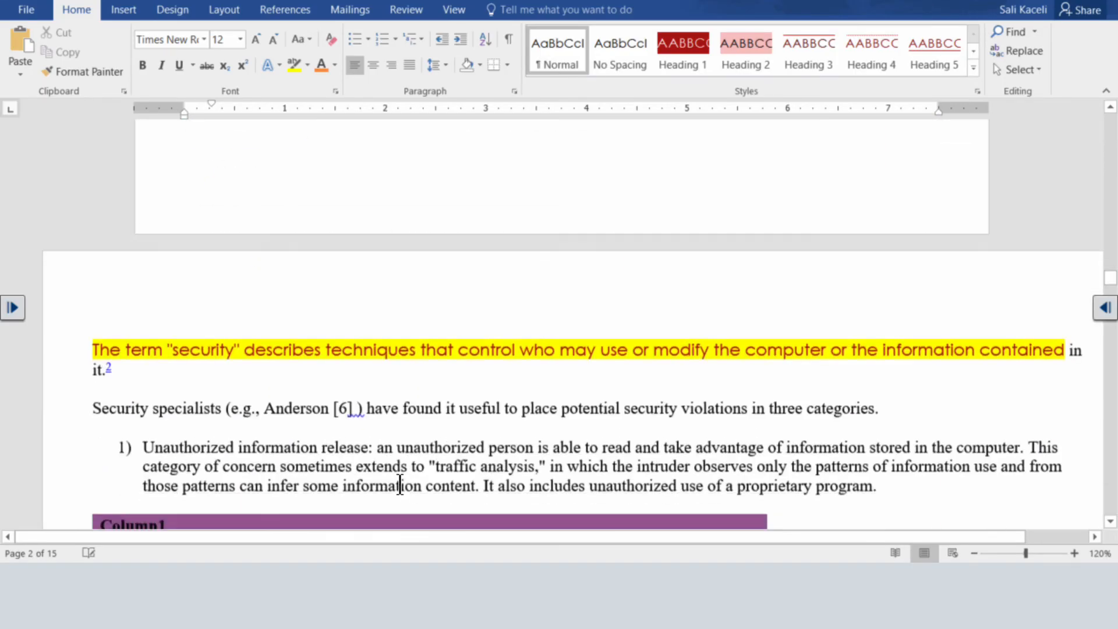
Examine the second recipient's letter and its report pages through the bibliography, continuing to the third recipient's letter.
{"action": "scroll", "coordinate": [397, 479], "scroll_direction": "down", "scroll_amount": 12}
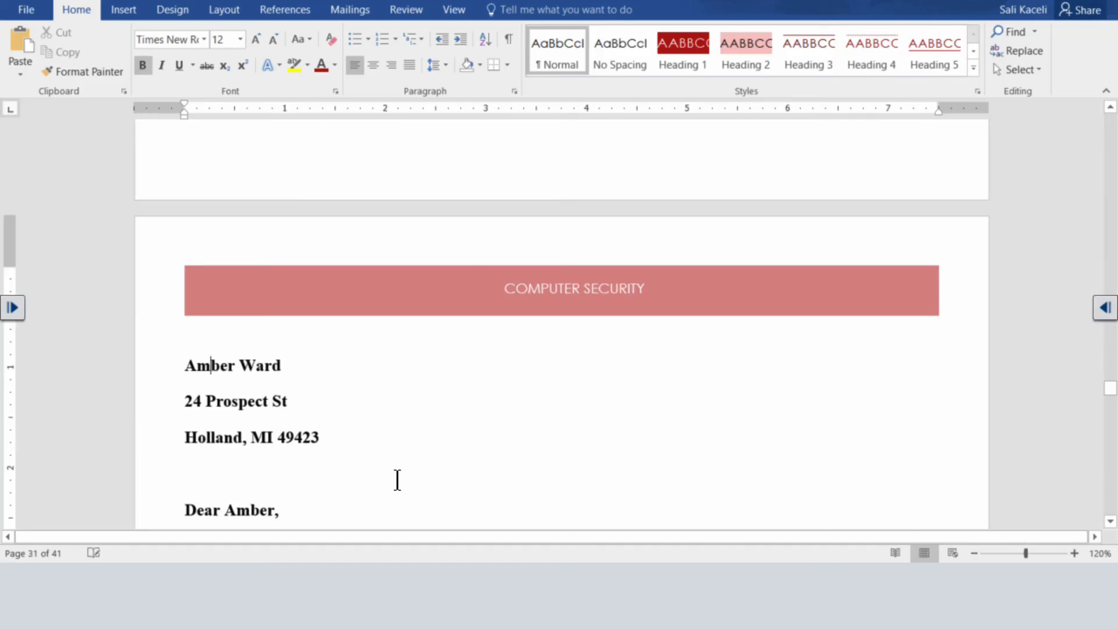
{"action": "scroll", "coordinate": [397, 480], "scroll_direction": "down", "scroll_amount": 6}
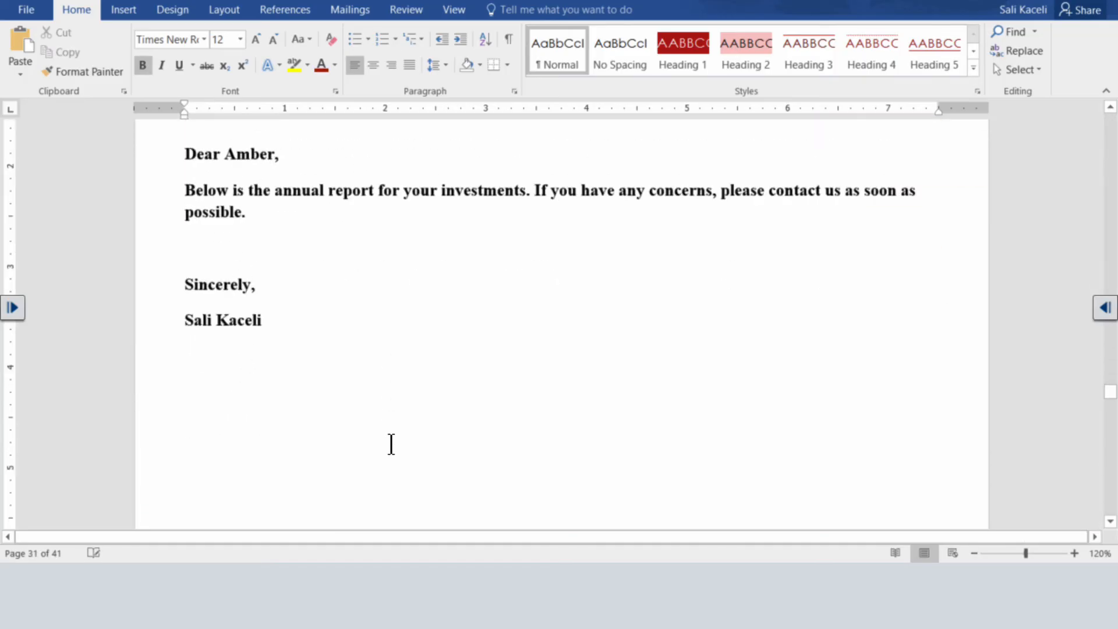
{"action": "scroll", "coordinate": [392, 446], "scroll_direction": "up", "scroll_amount": 1}
{"action": "scroll", "coordinate": [388, 454], "scroll_direction": "down", "scroll_amount": 15}
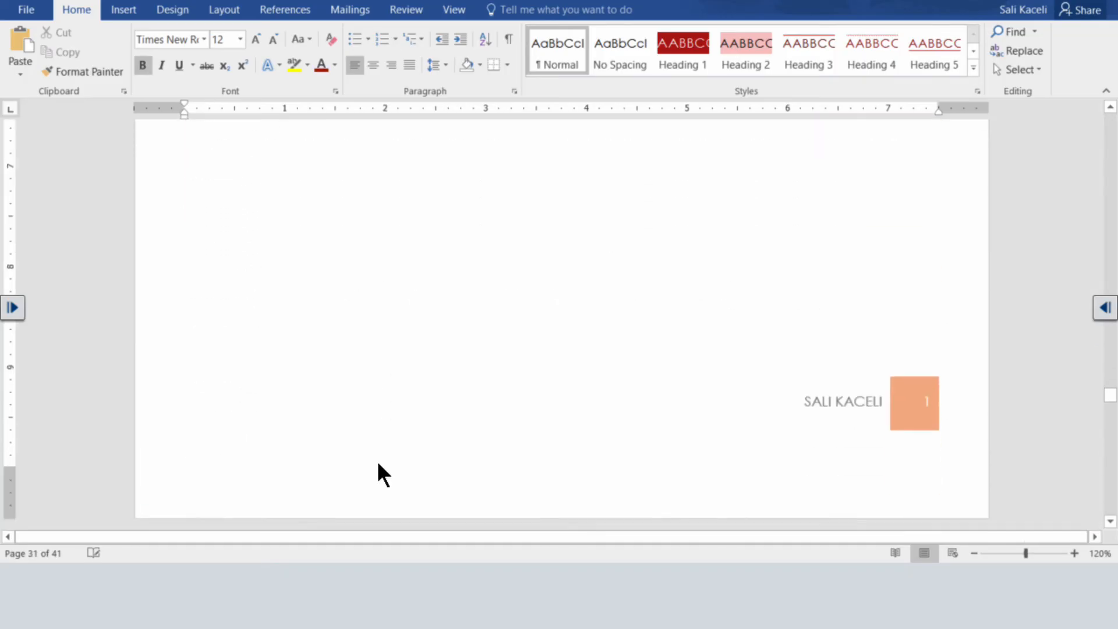
{"action": "scroll", "coordinate": [445, 474], "scroll_direction": "down", "scroll_amount": 20}
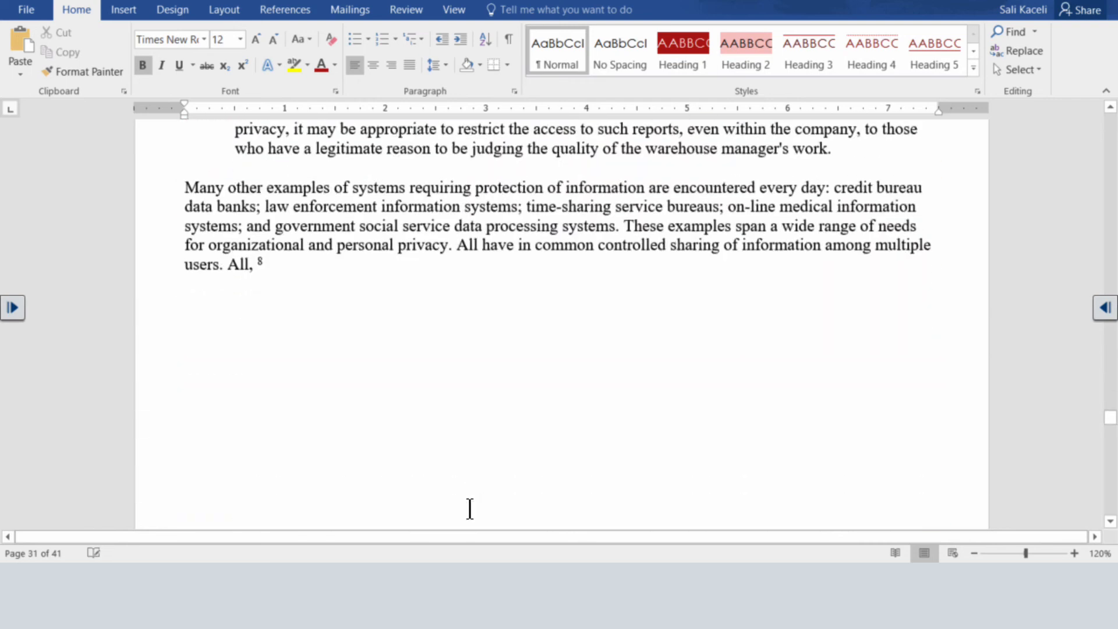
{"action": "scroll", "coordinate": [470, 509], "scroll_direction": "down", "scroll_amount": 20}
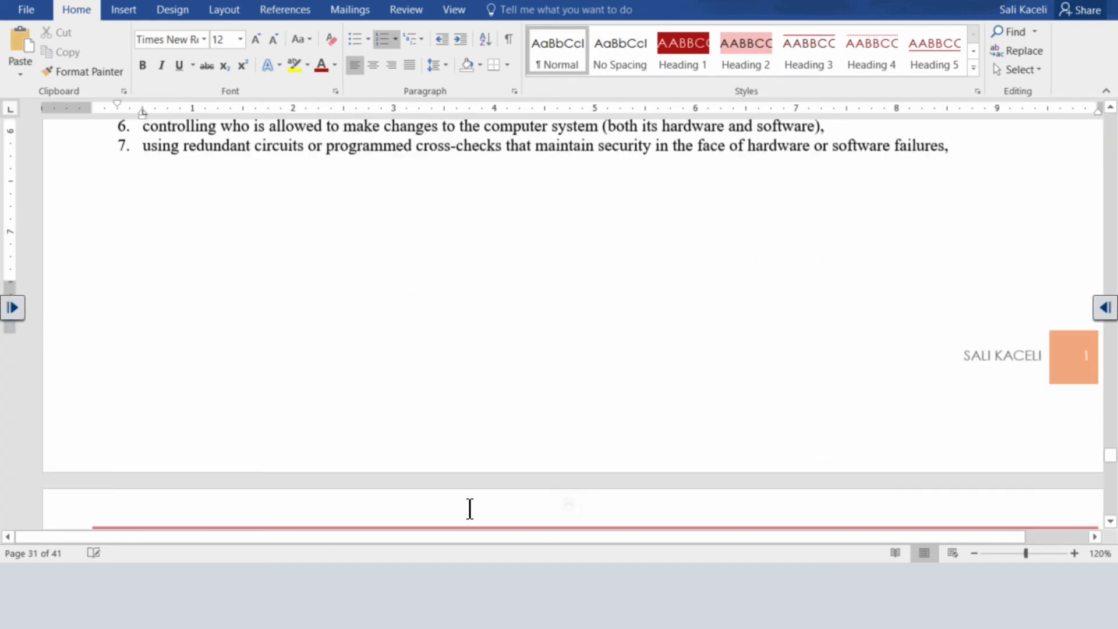
{"action": "scroll", "coordinate": [470, 509], "scroll_direction": "down", "scroll_amount": 20}
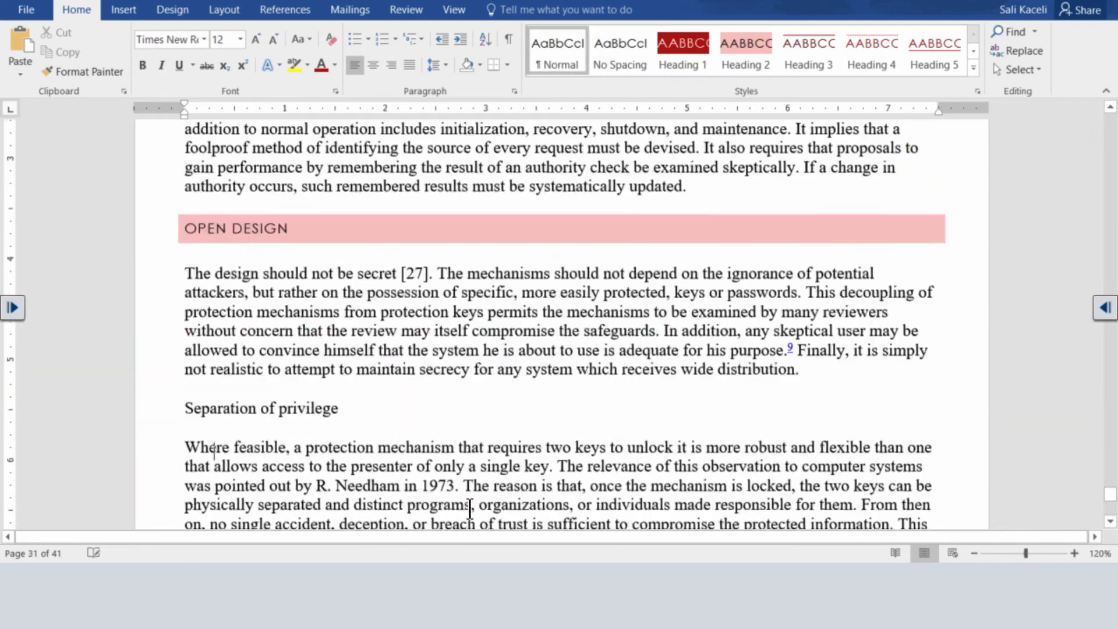
{"action": "scroll", "coordinate": [470, 509], "scroll_direction": "down", "scroll_amount": 20}
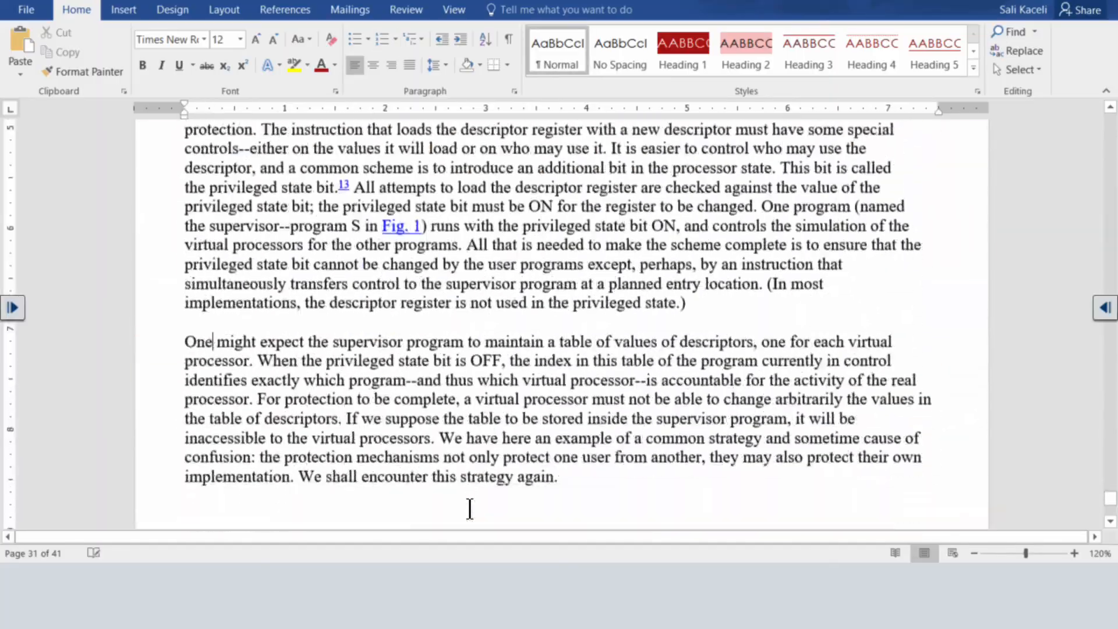
{"action": "scroll", "coordinate": [470, 509], "scroll_direction": "down", "scroll_amount": 20}
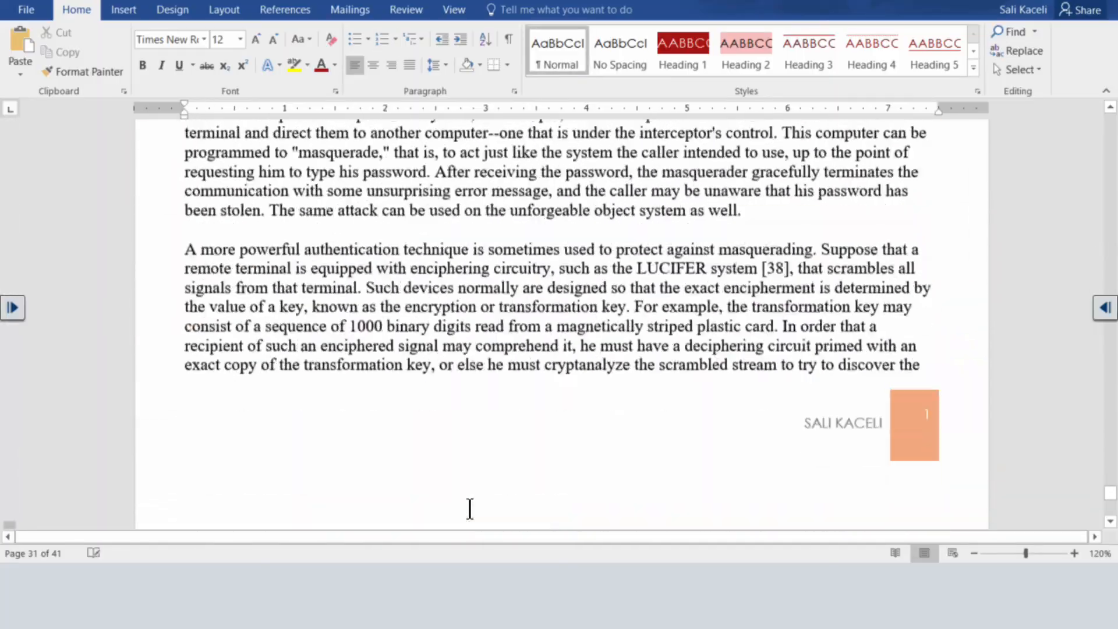
{"action": "scroll", "coordinate": [470, 509], "scroll_direction": "down", "scroll_amount": 20}
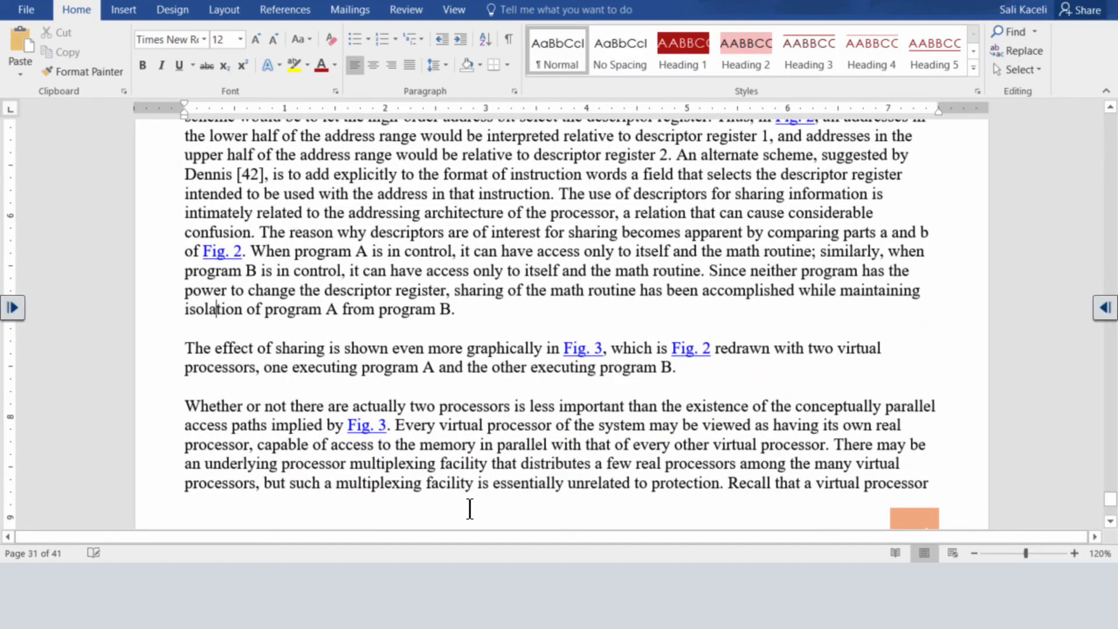
{"action": "key", "text": "Page_Down"}
{"action": "key", "text": "Page_Down"}
{"action": "key", "text": "Page_Down"}
{"action": "key", "text": "Page_Down"}
{"action": "key", "text": "Page_Down"}
{"action": "key", "text": "Page_Down"}
{"action": "key", "text": "Page_Down"}
{"action": "key", "text": "Page_Down"}
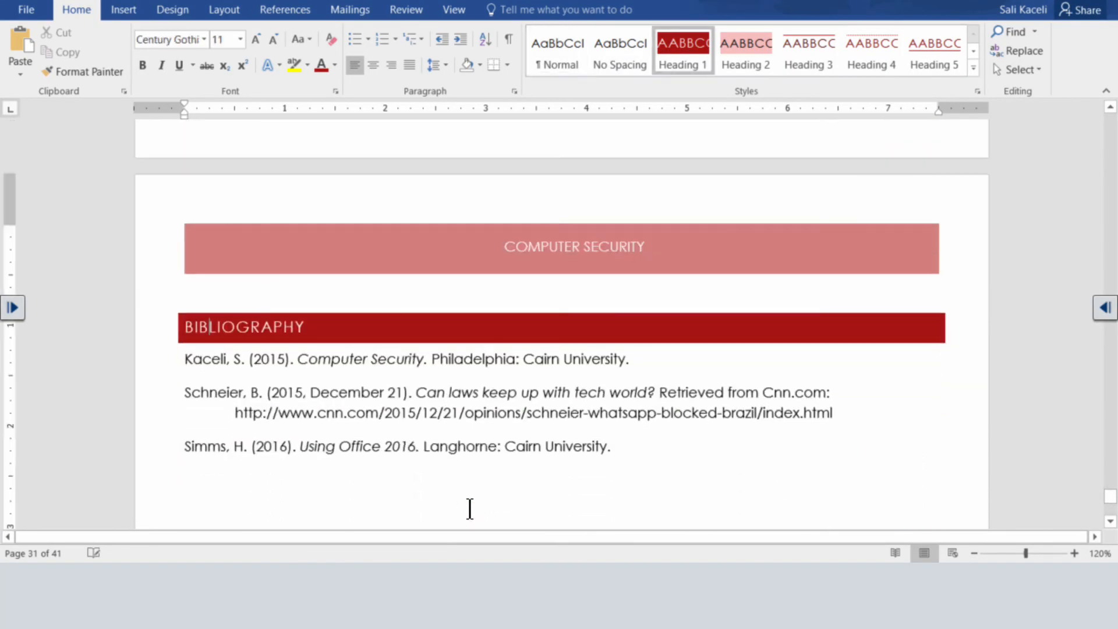
{"action": "key", "text": "Page_Down"}
{"action": "key", "text": "Page_Down"}
{"action": "key", "text": "Page_Down"}
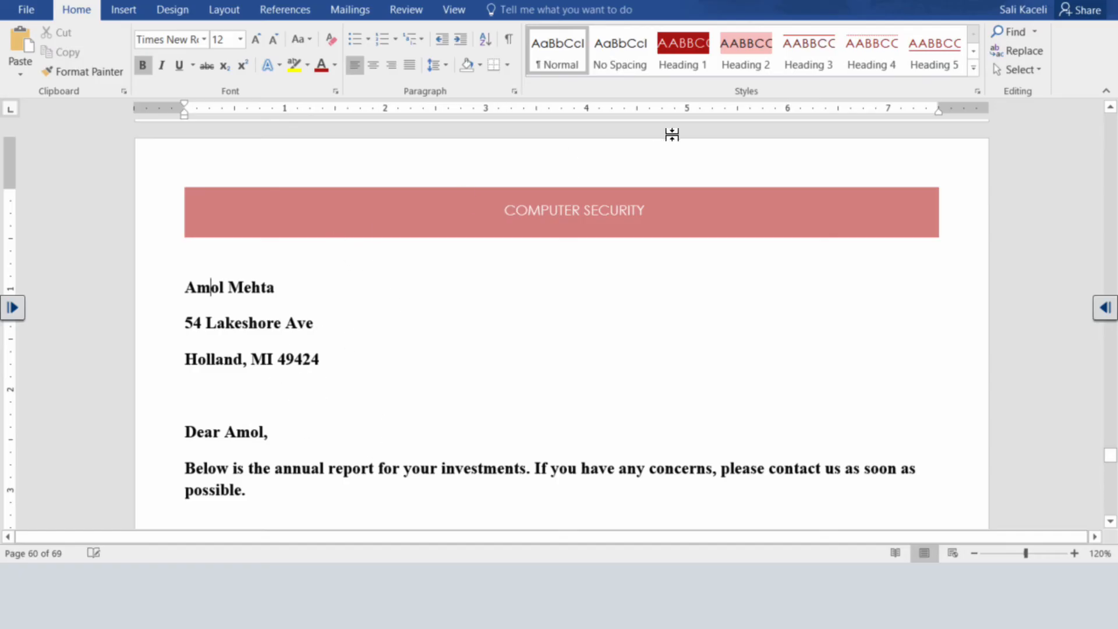
Close the merged letters document without saving it.
{"action": "left_click", "coordinate": [578, 587]}
{"action": "left_click", "coordinate": [434, 359]}
{"action": "left_click", "coordinate": [1093, 1]}
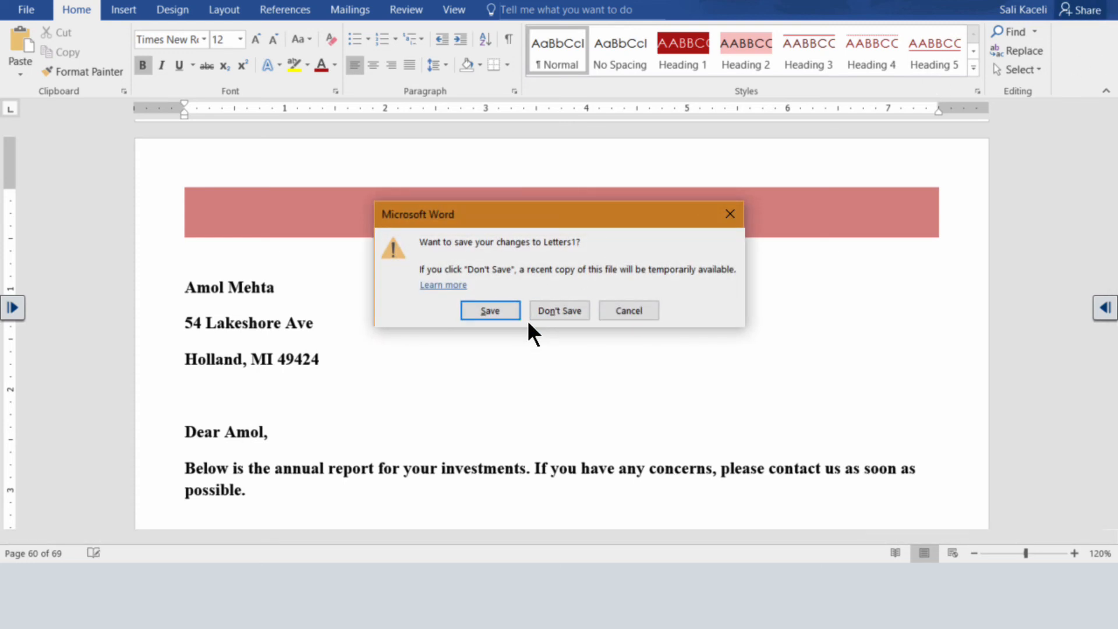
{"action": "left_click", "coordinate": [557, 309]}
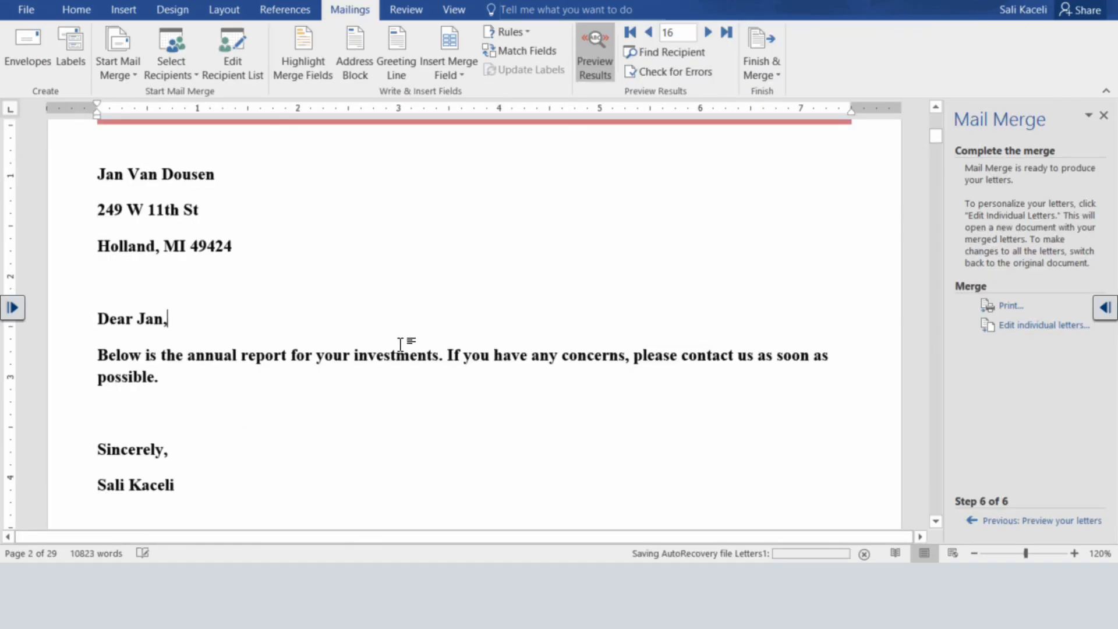
Close the main mail merge document and save its changes.
{"action": "scroll", "coordinate": [400, 343], "scroll_direction": "down", "scroll_amount": 3}
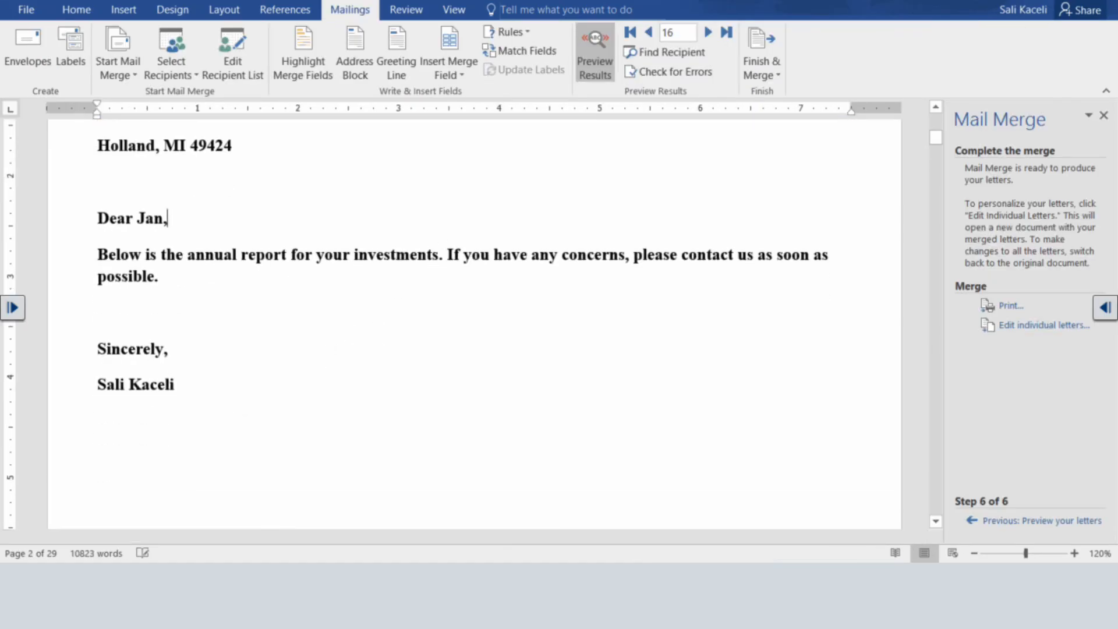
{"action": "left_click", "coordinate": [1104, 1]}
{"action": "left_click", "coordinate": [491, 297]}
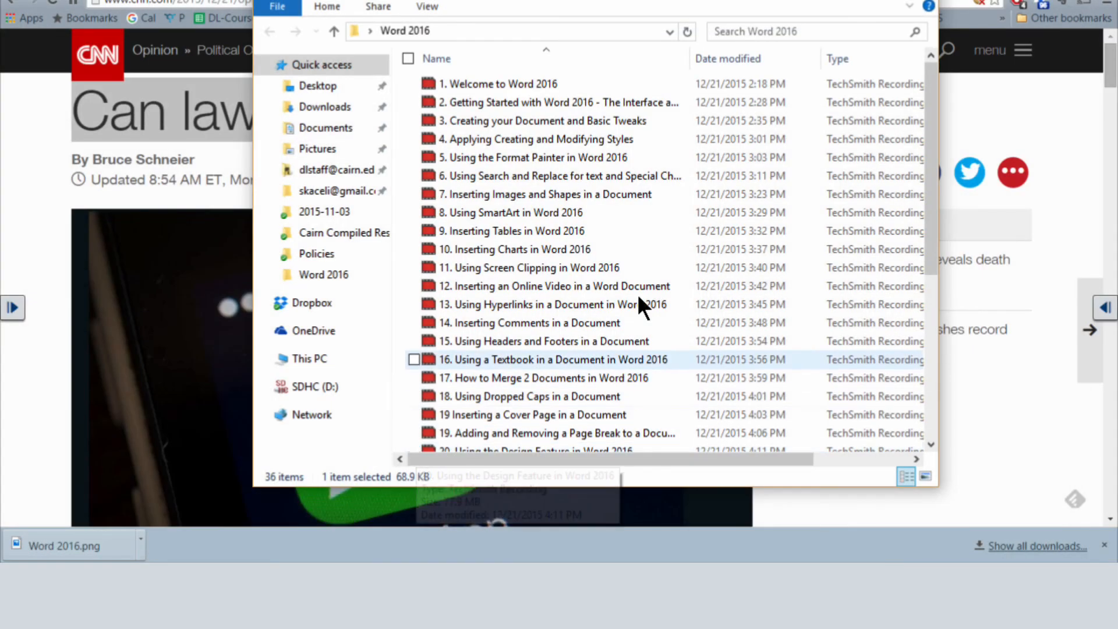
Reopen the sample word document - mail merge file from the Word 2016 folder and allow its Customer data to load.
{"action": "left_click", "coordinate": [847, 1]}
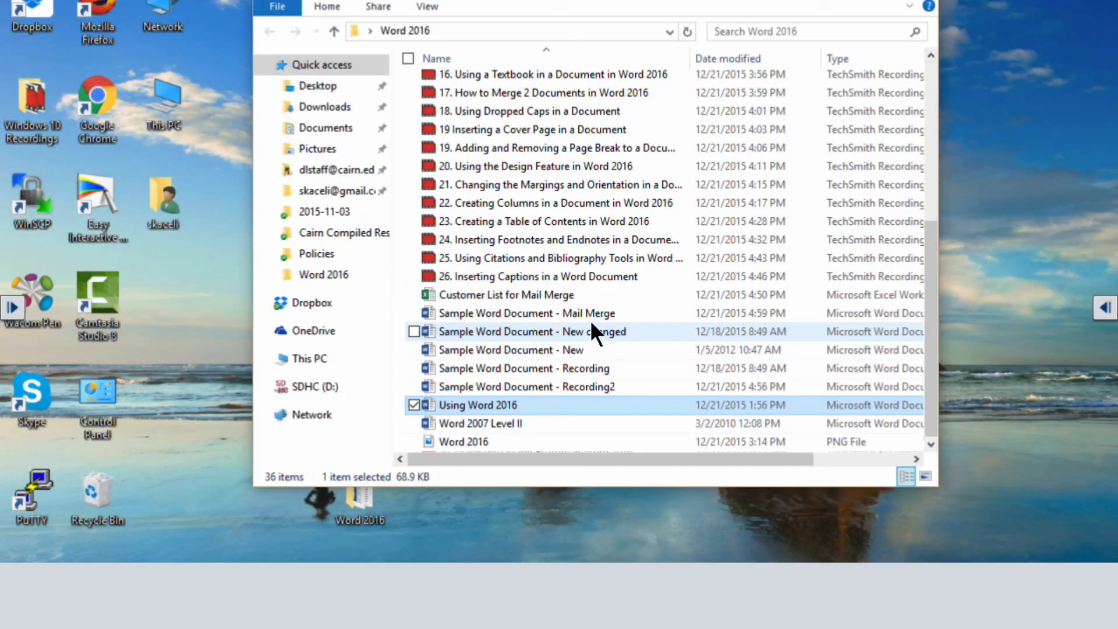
{"action": "double_click", "coordinate": [589, 314]}
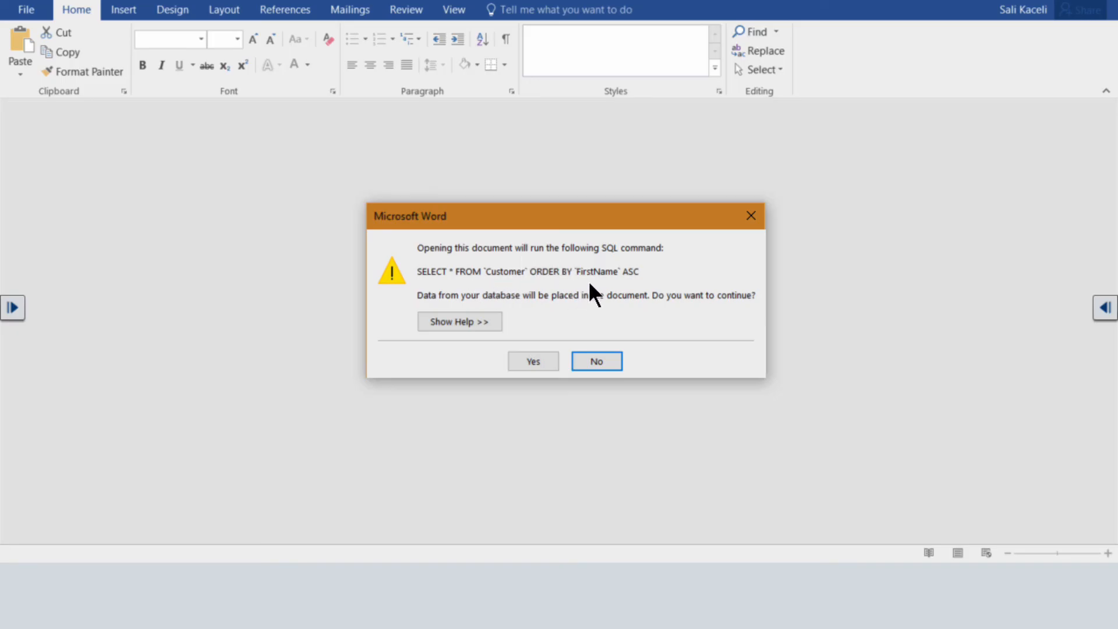
{"action": "left_click", "coordinate": [544, 359]}
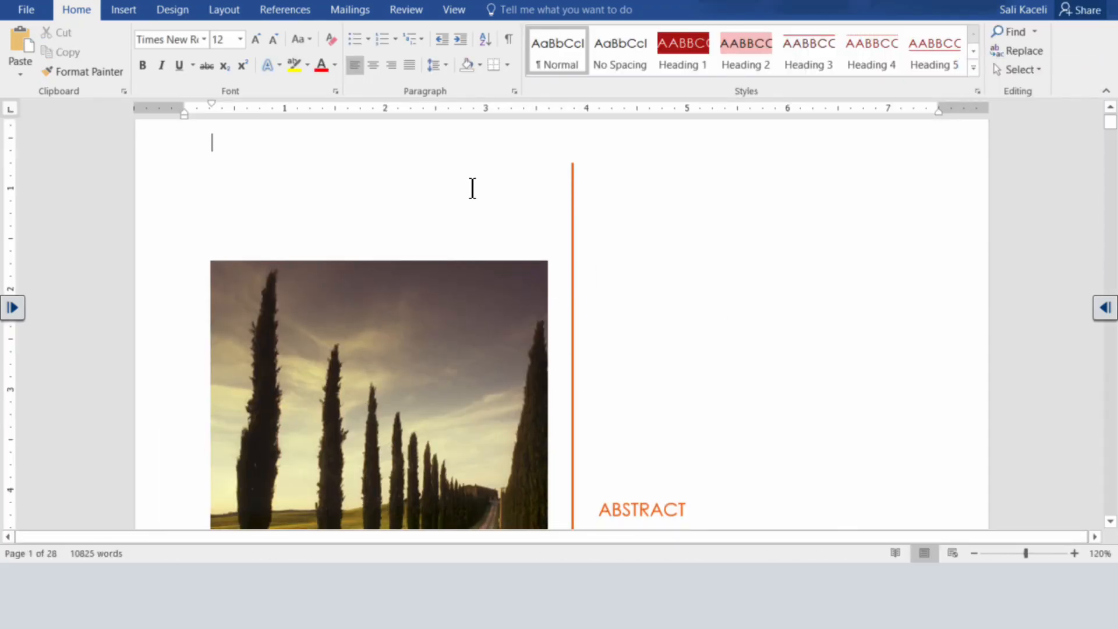
Check the options for finishing the merge in the reopened document, and look through its pages to the table of contents.
{"action": "left_click", "coordinate": [352, 10]}
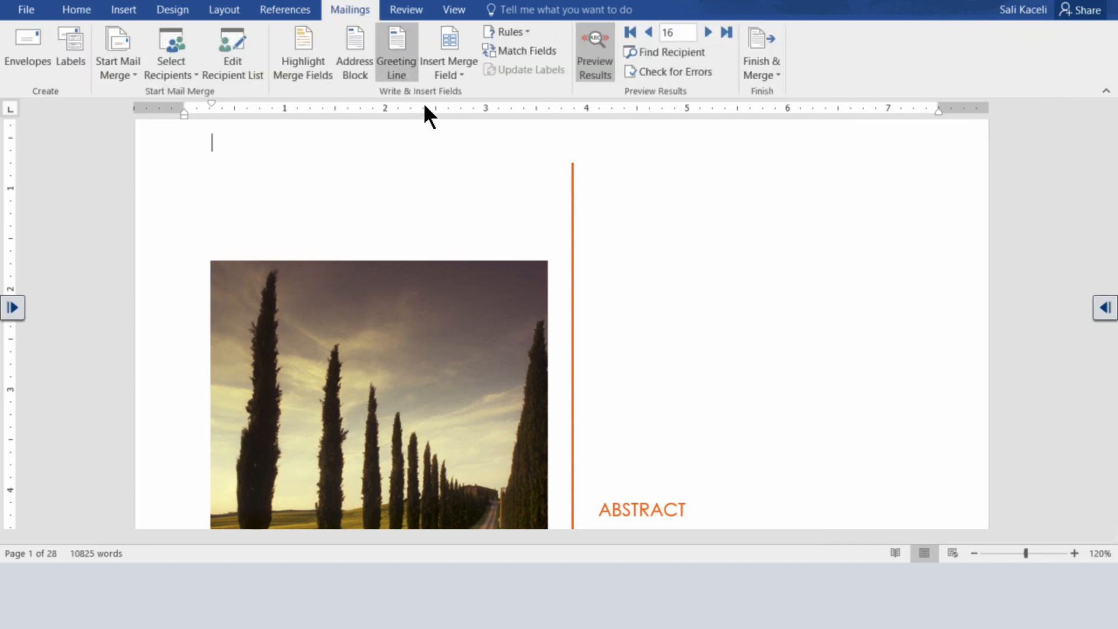
{"action": "left_click", "coordinate": [763, 70]}
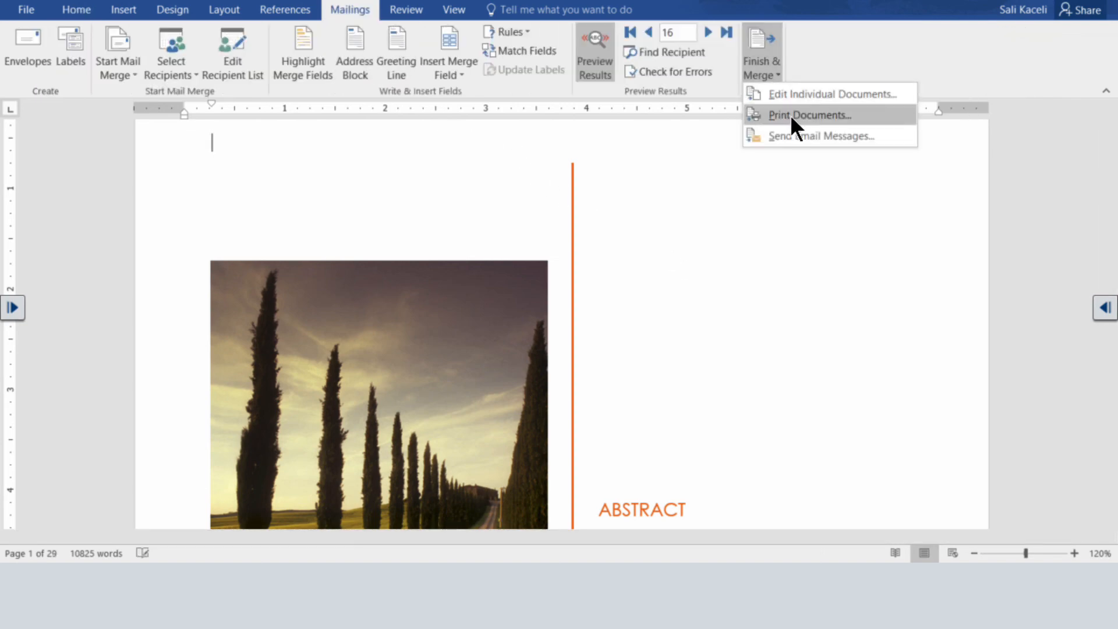
{"action": "left_click", "coordinate": [763, 174]}
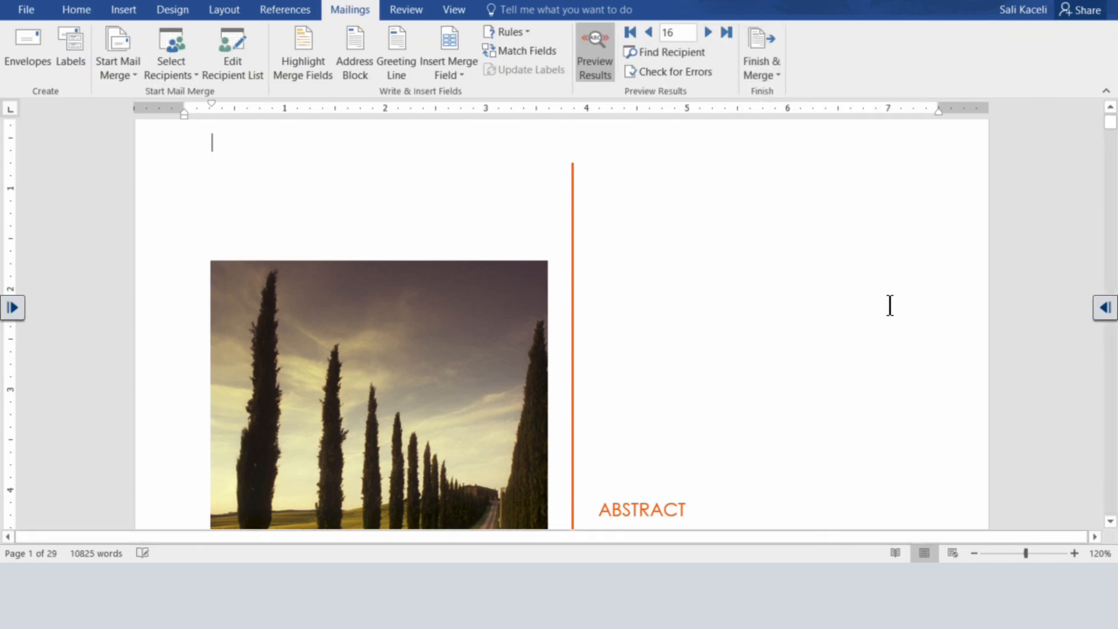
{"action": "scroll", "coordinate": [571, 292], "scroll_direction": "down", "scroll_amount": 10}
{"action": "scroll", "coordinate": [522, 308], "scroll_direction": "down", "scroll_amount": 5}
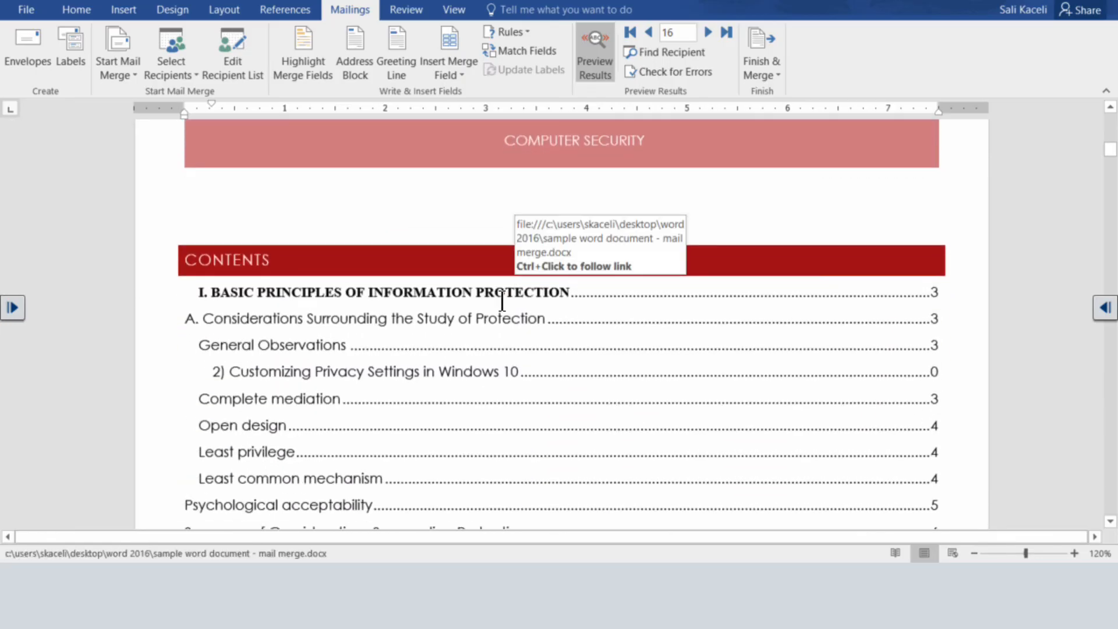